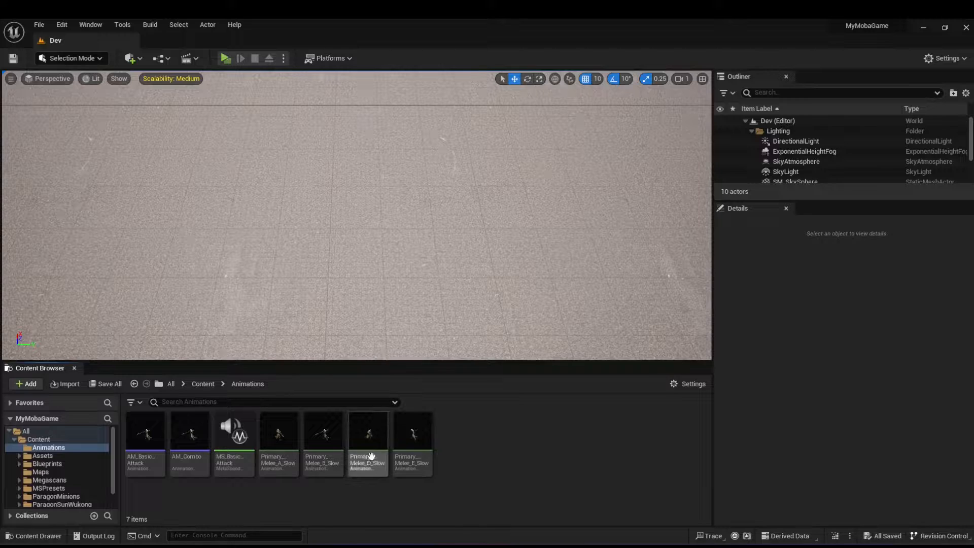
Step: Open the Primary_Melee_D_Slow animation, scrub to the staff's ground impact at about frame 8, and close the animation
mouse_move(369, 435)
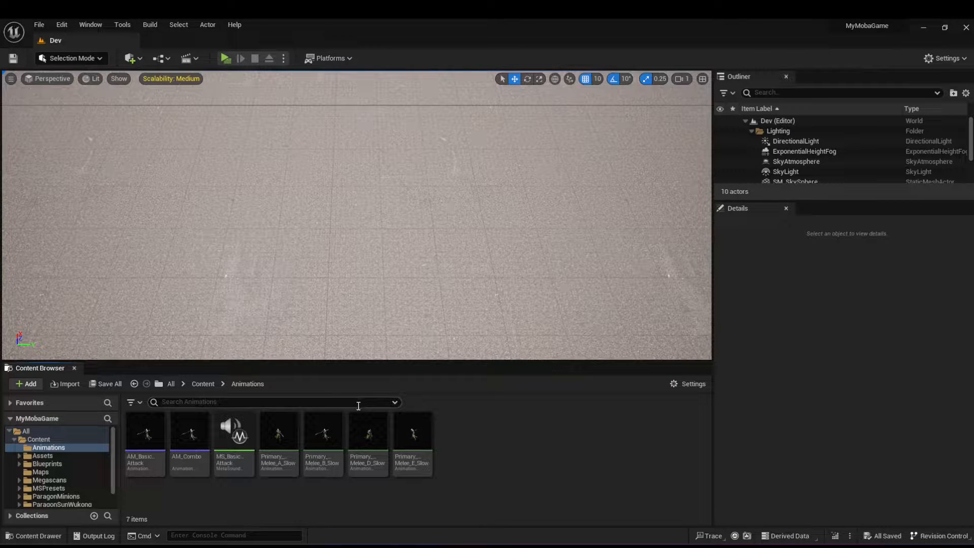
left_click(364, 441)
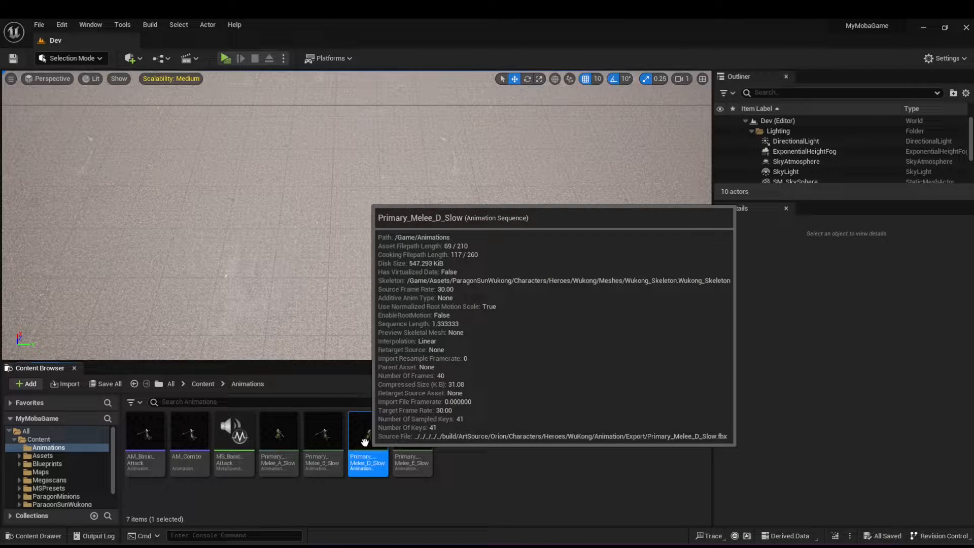
double_click(365, 442)
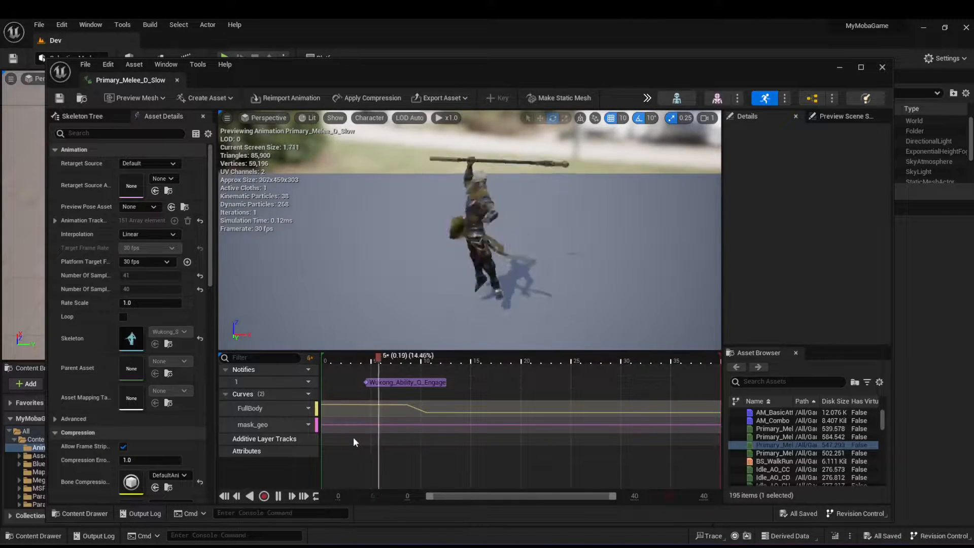
left_click(279, 496)
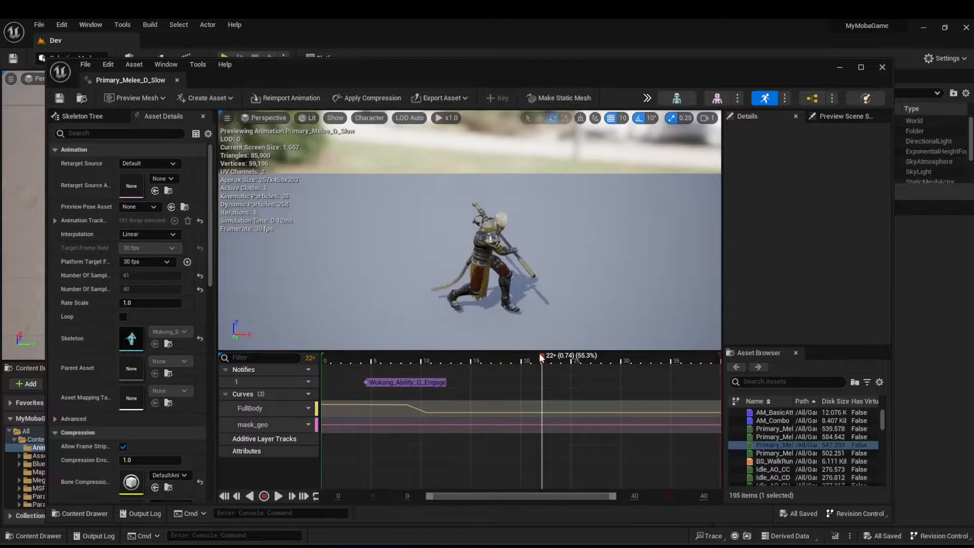
left_click_drag(541, 357, 435, 398)
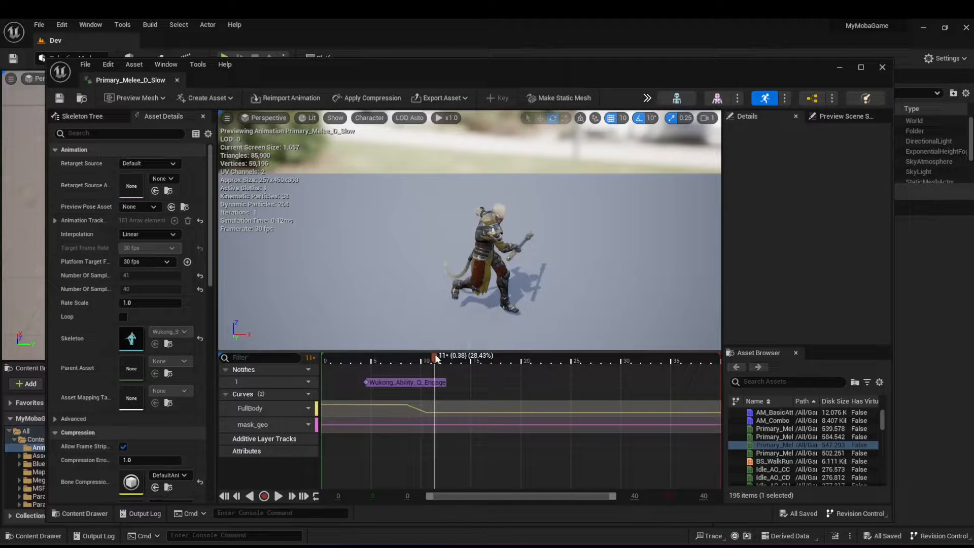
left_click_drag(434, 355, 405, 377)
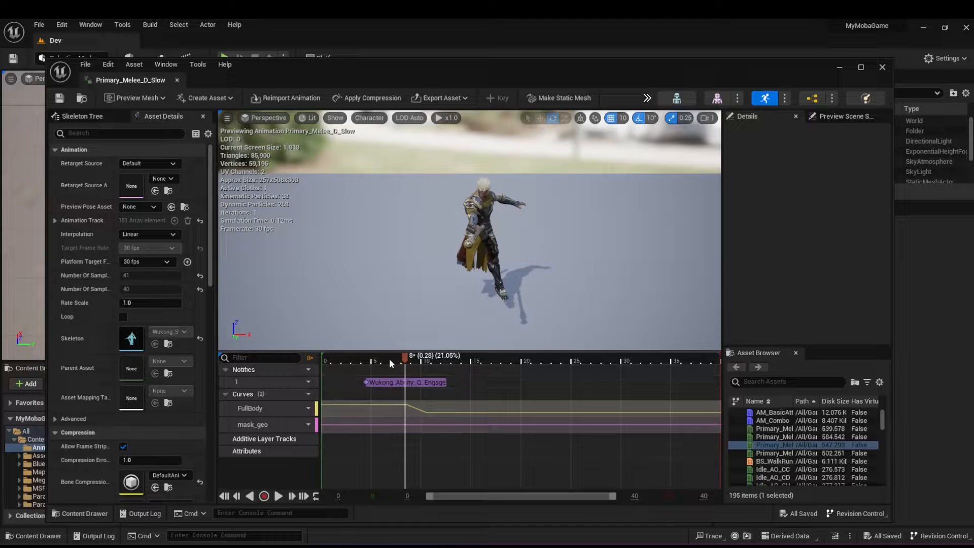
left_click(883, 67)
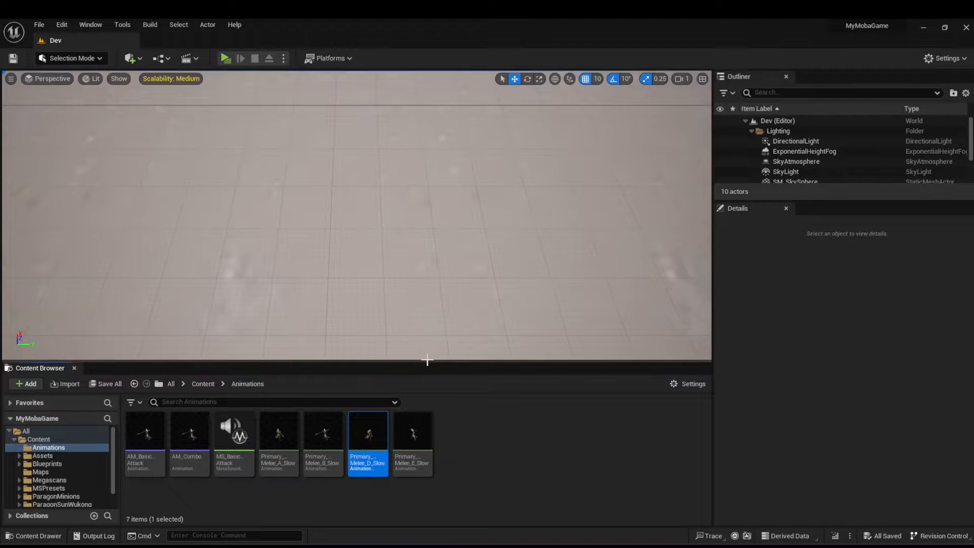
Step: Create an AnimMontage from Primary_Melee_D_Slow and name it AM_JumpAttack
left_click(499, 482)
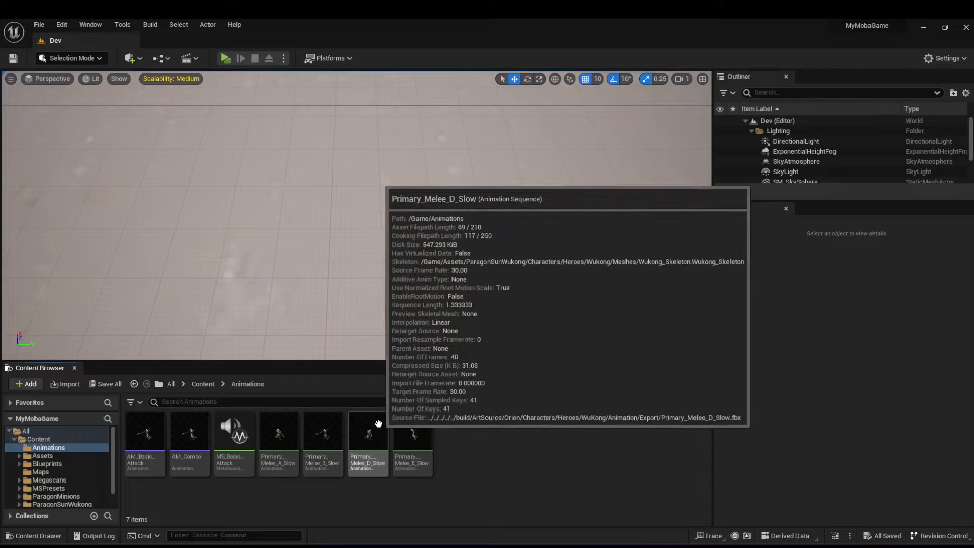
left_click(378, 435)
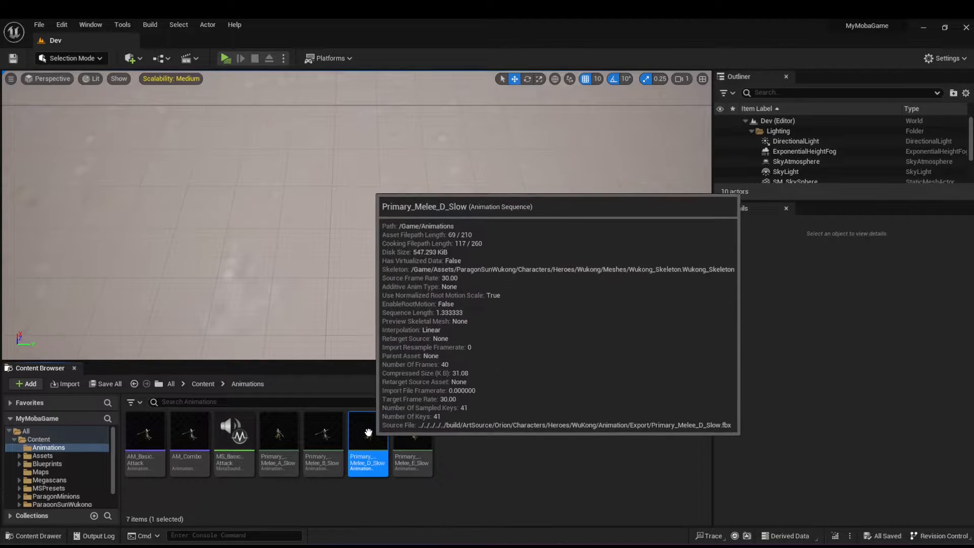
right_click(378, 434)
mouse_move(477, 141)
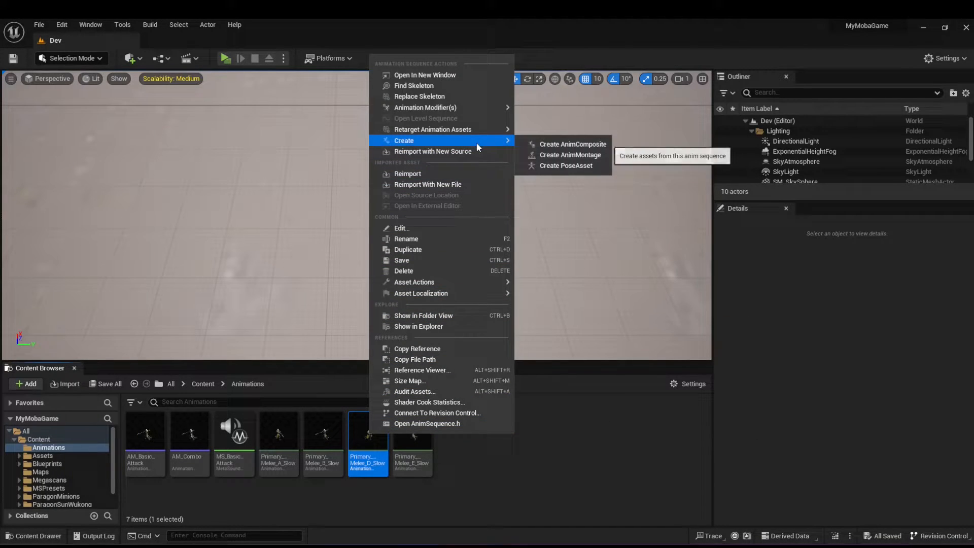
left_click(545, 155)
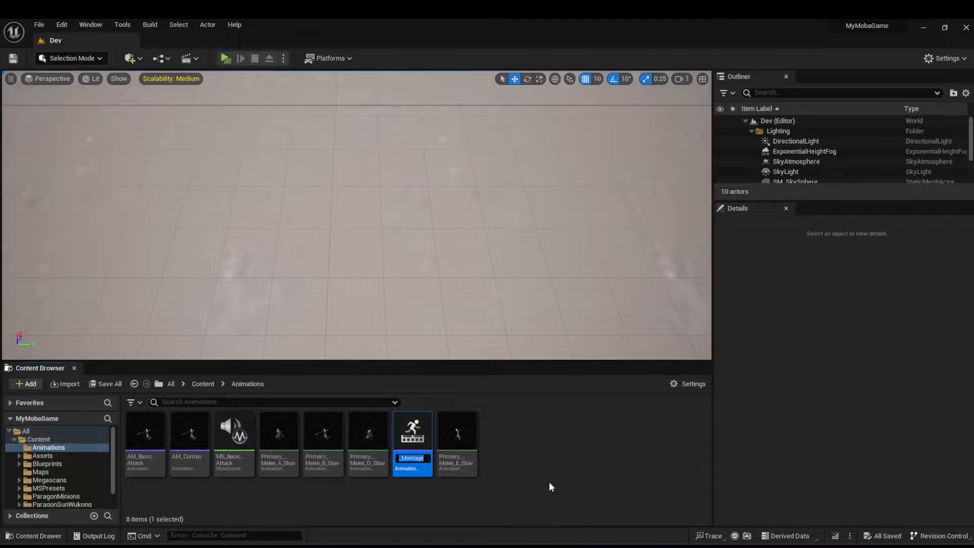
type("AM_Jump... Attack")
key("Return")
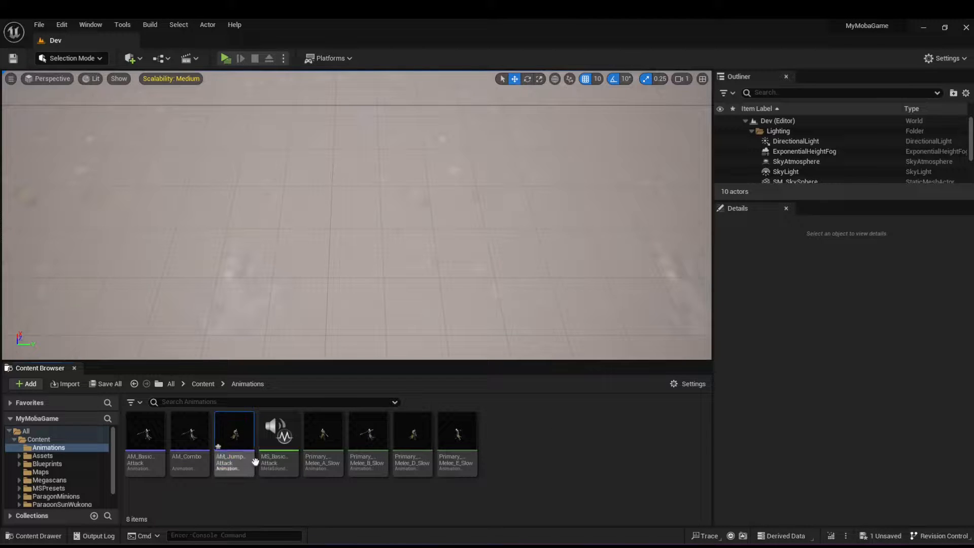
Step: Open the AM_JumpAttack montage, move the playhead to about frame 8, and insert a notify track named Effects
double_click(250, 455)
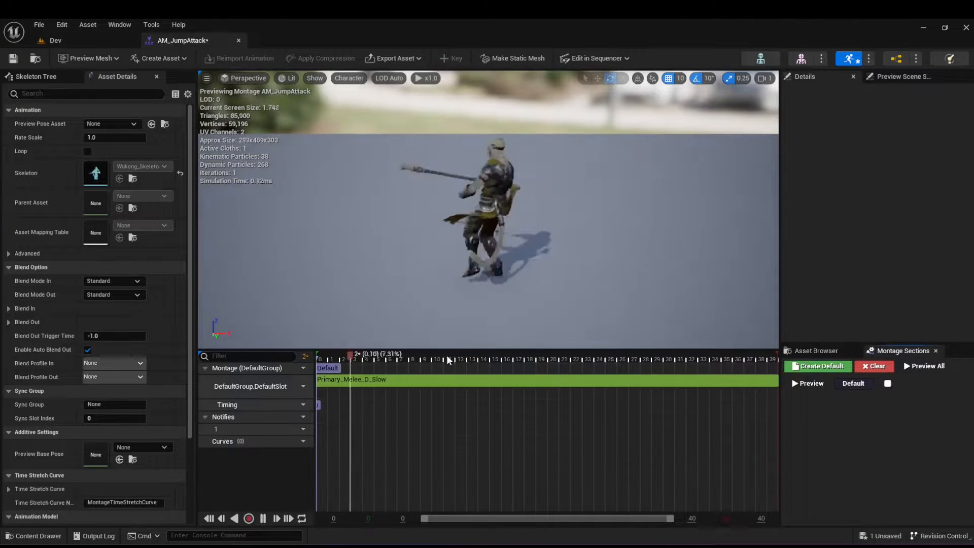
left_click_drag(448, 358, 412, 388)
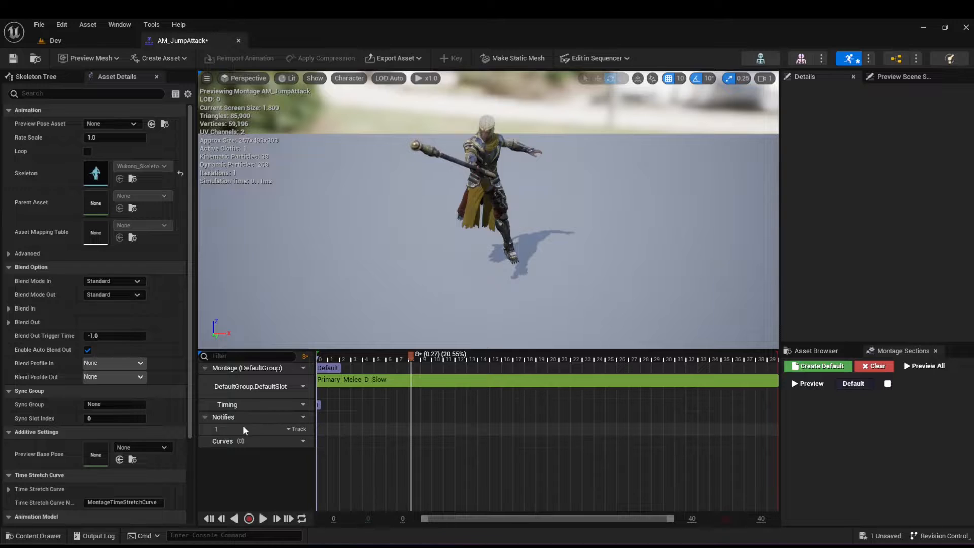
left_click(289, 431)
left_click(308, 453)
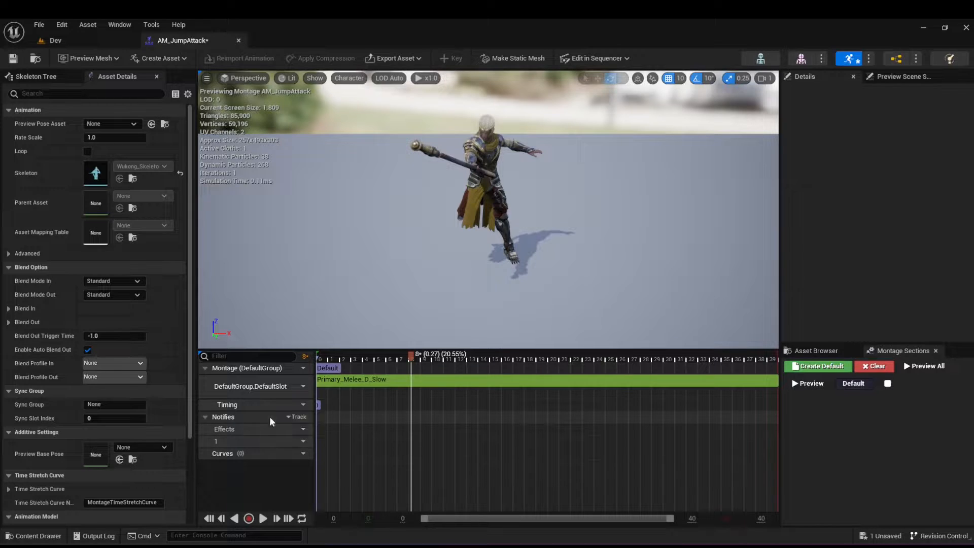
Step: Add a Play Particle Effect notify to the Effects track at about frame 8
right_click(413, 433)
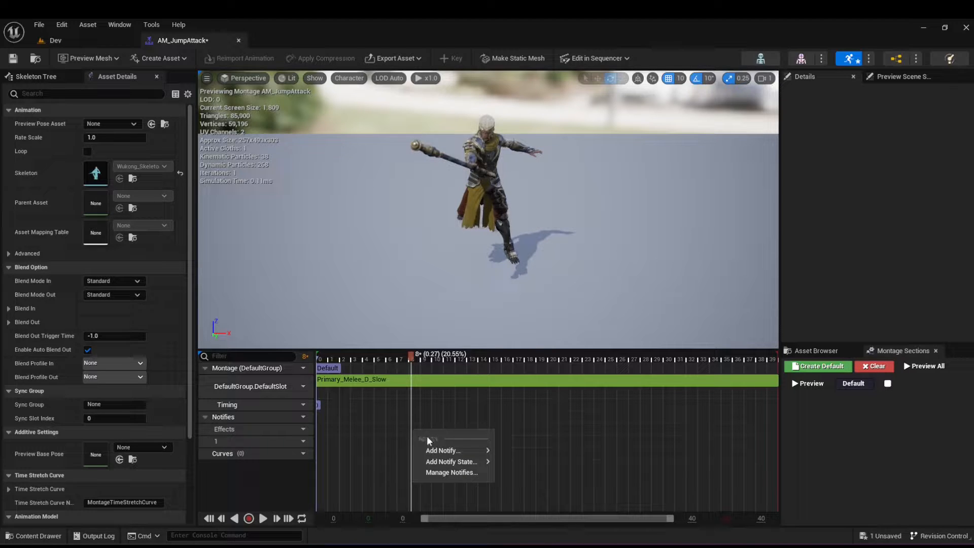
mouse_move(441, 451)
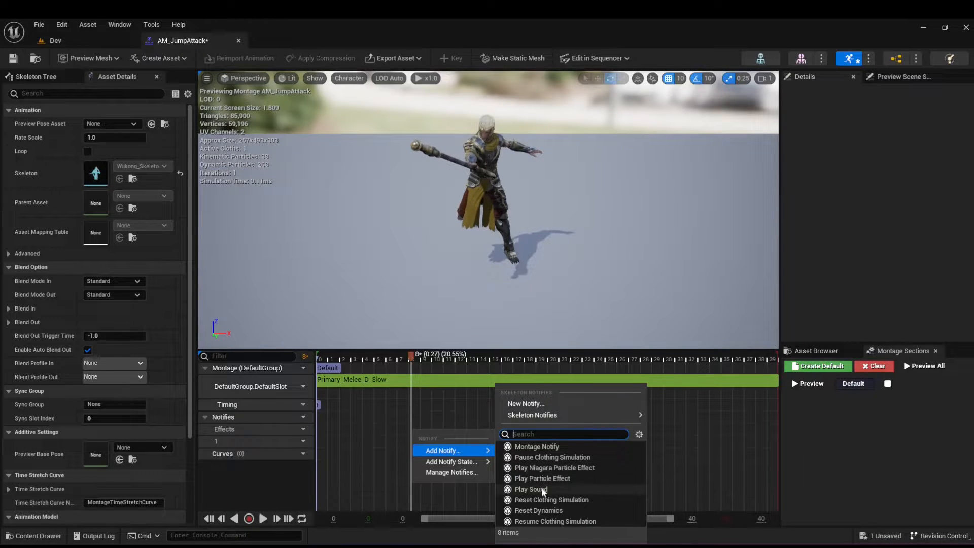
left_click(528, 480)
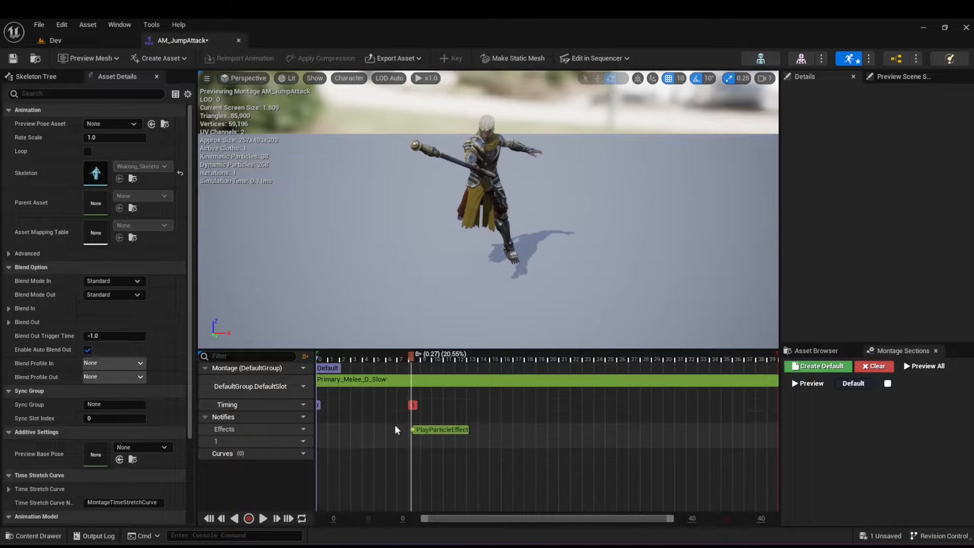
Step: Set the particle effect notify's Particle System to Helix_PrimaryImpact
left_click(442, 431)
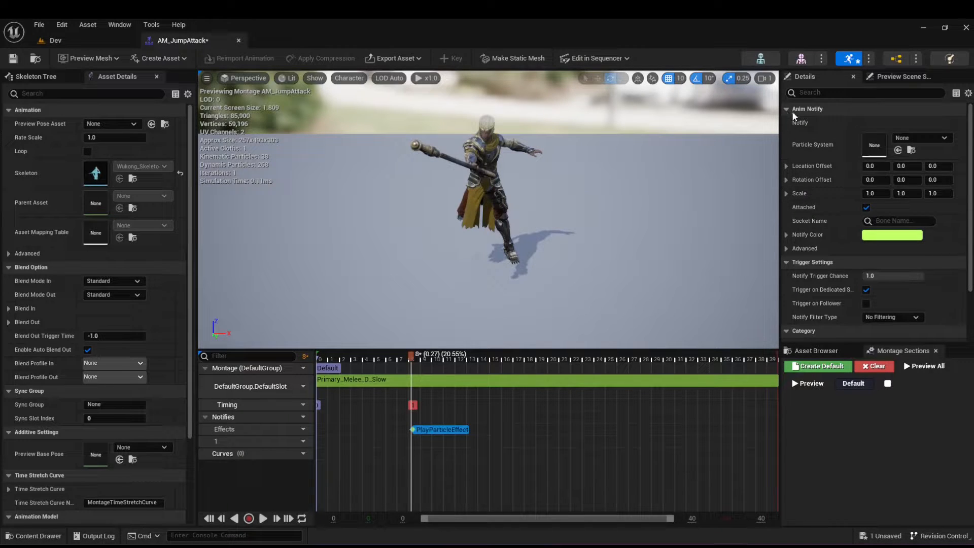
left_click(923, 138)
type("h")
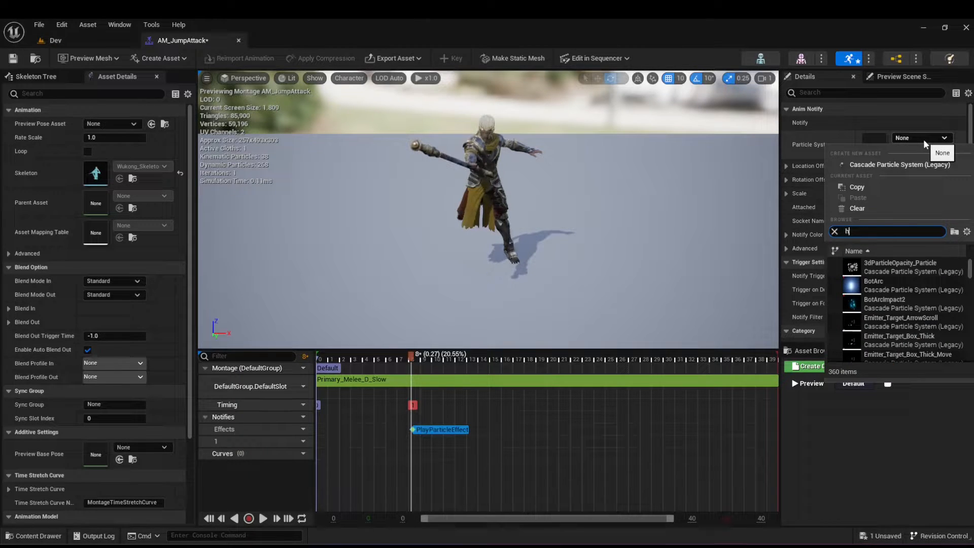
type("elix")
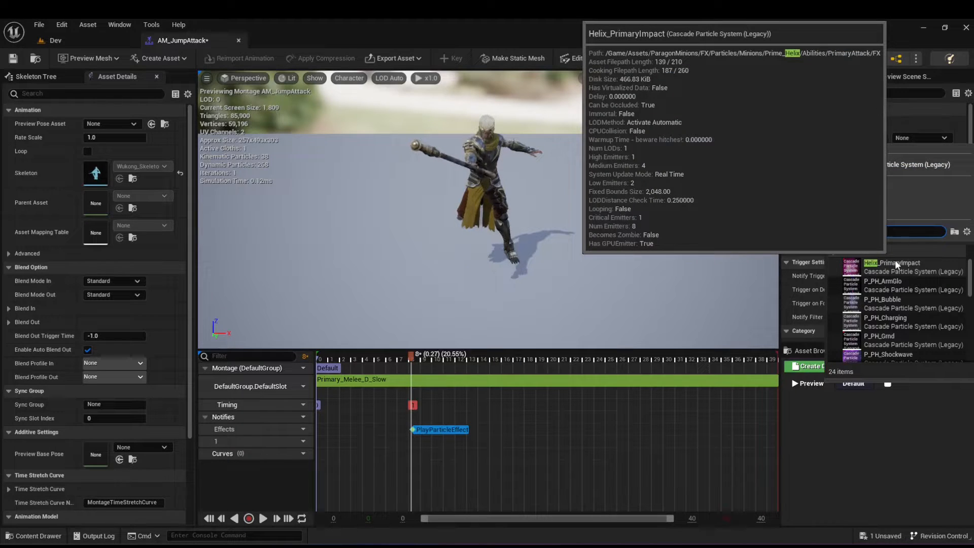
left_click(882, 263)
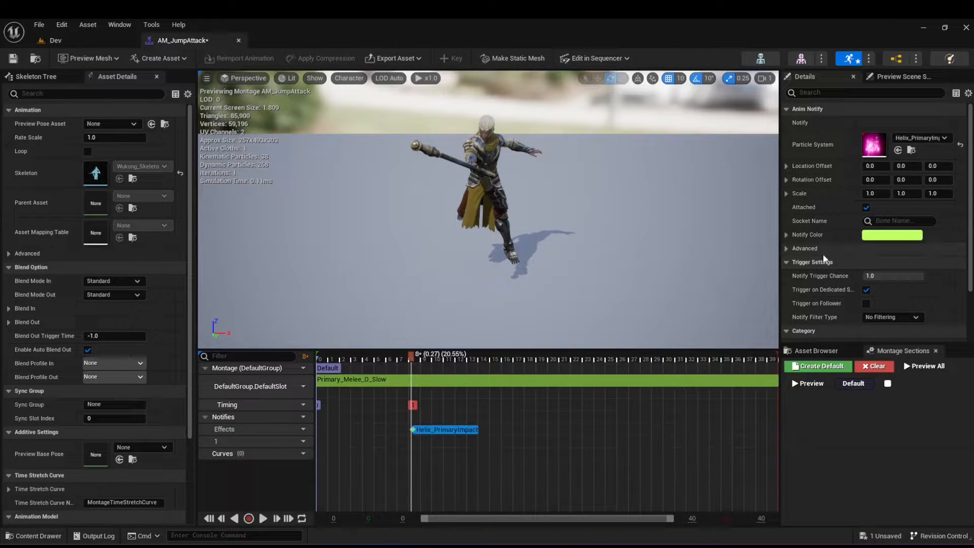
Step: Play the montage from the start to preview the particle effect, and scrub around the impact at about frame 8
left_click_drag(414, 356, 320, 401)
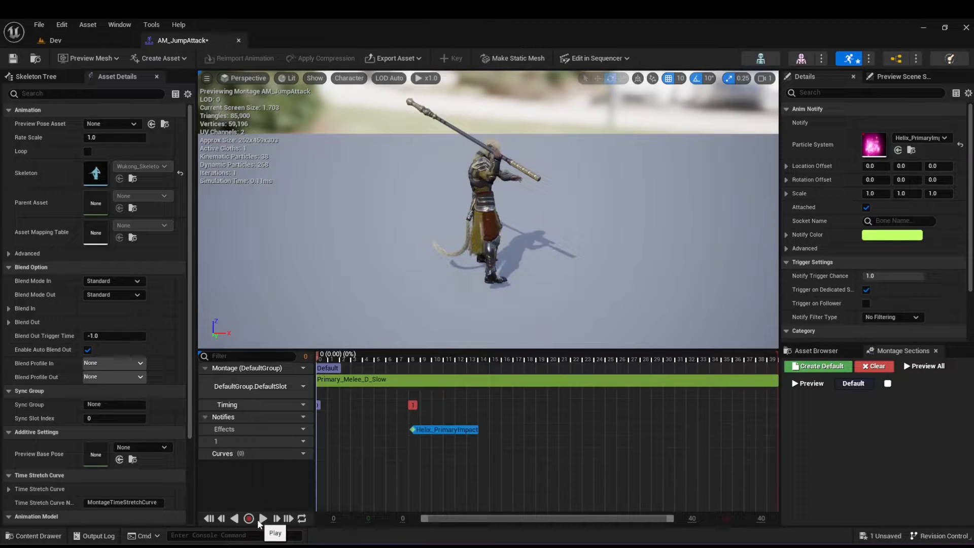
left_click(263, 521)
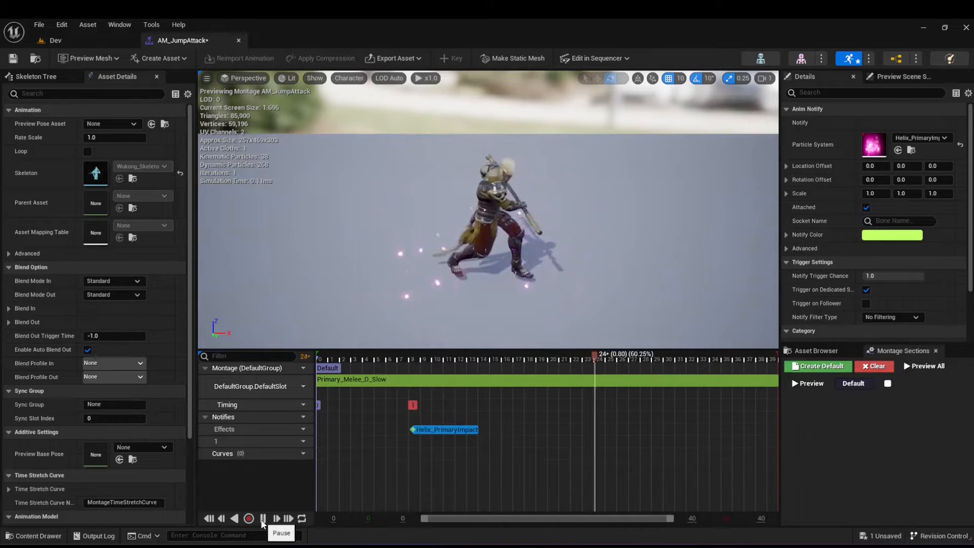
left_click(264, 518)
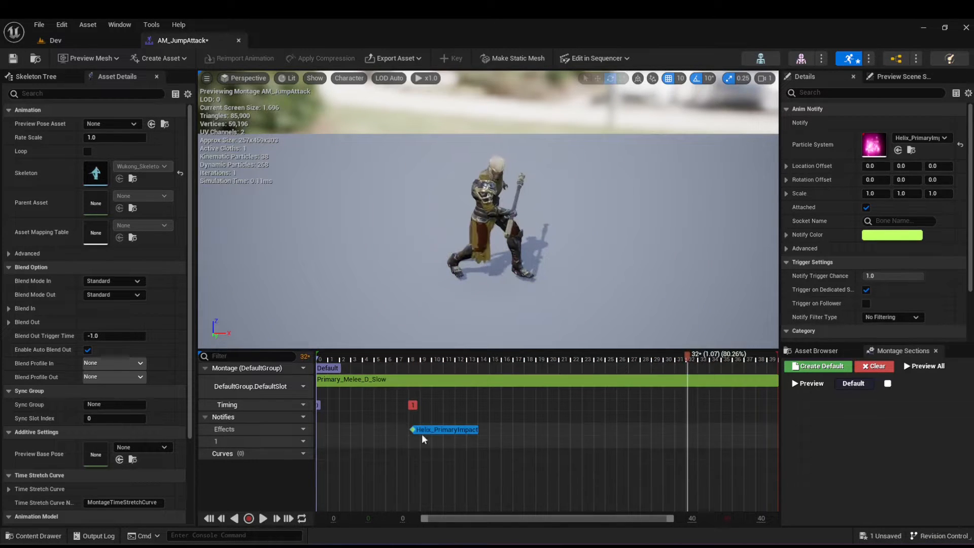
left_click_drag(687, 356, 412, 470)
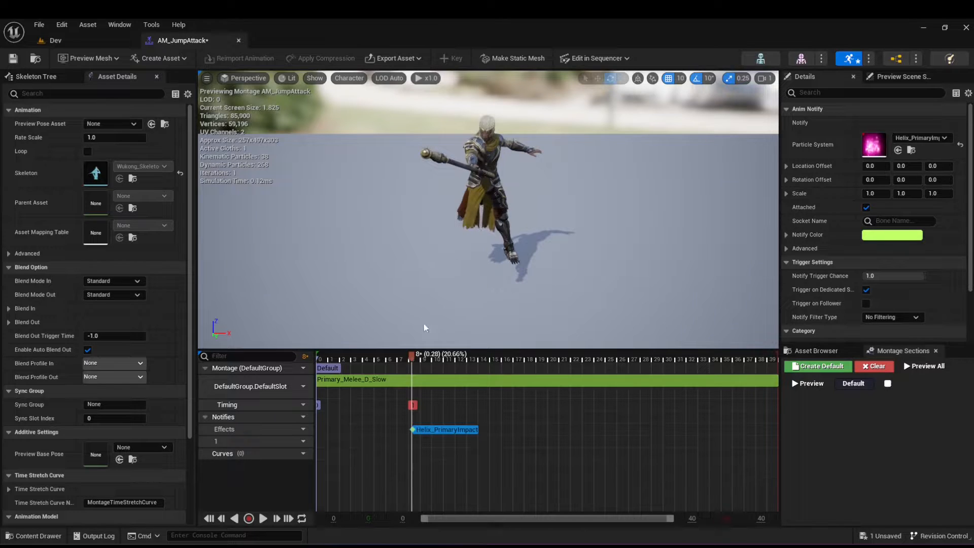
left_click_drag(411, 359, 388, 359)
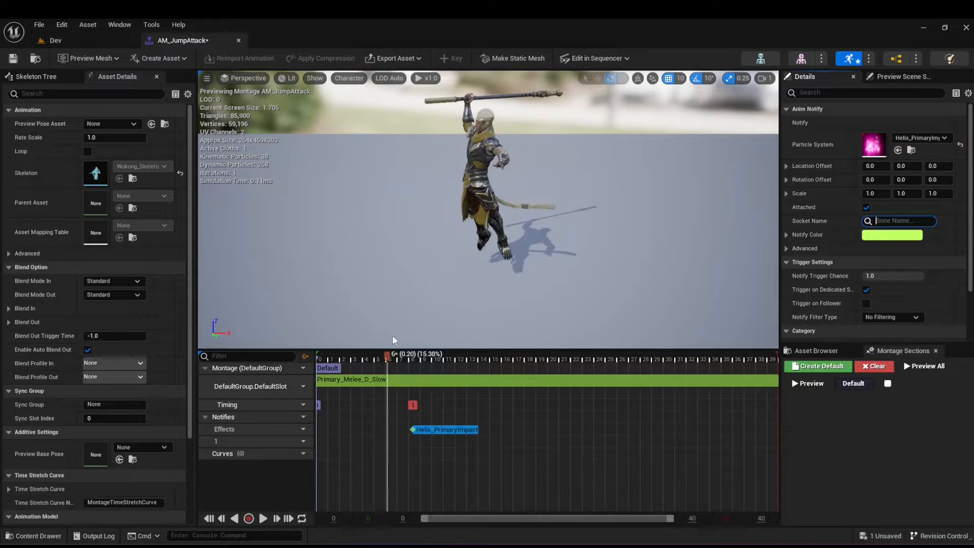
left_click_drag(387, 357, 415, 384)
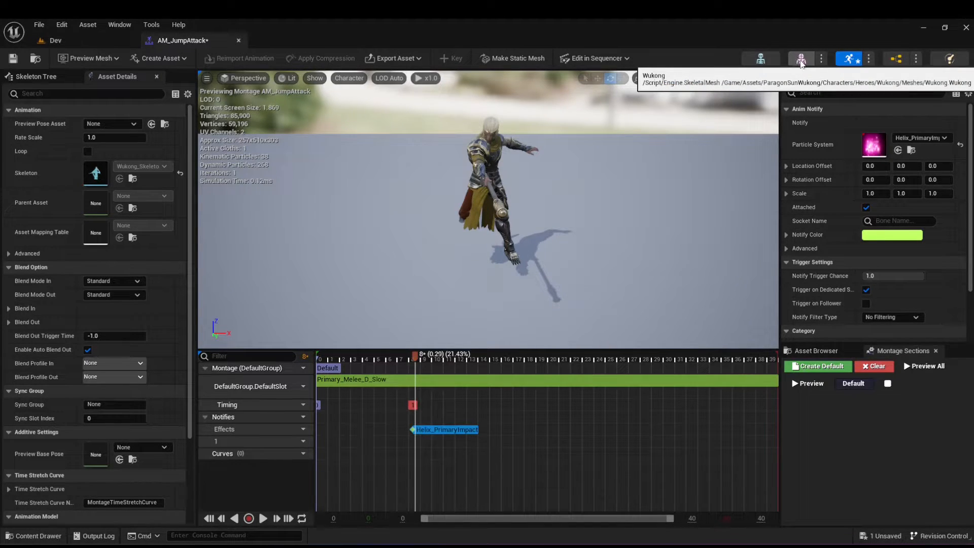
Step: Open the Wukong skeletal mesh and check where the sockets under the root bone, including Root, sit on the character
left_click(801, 60)
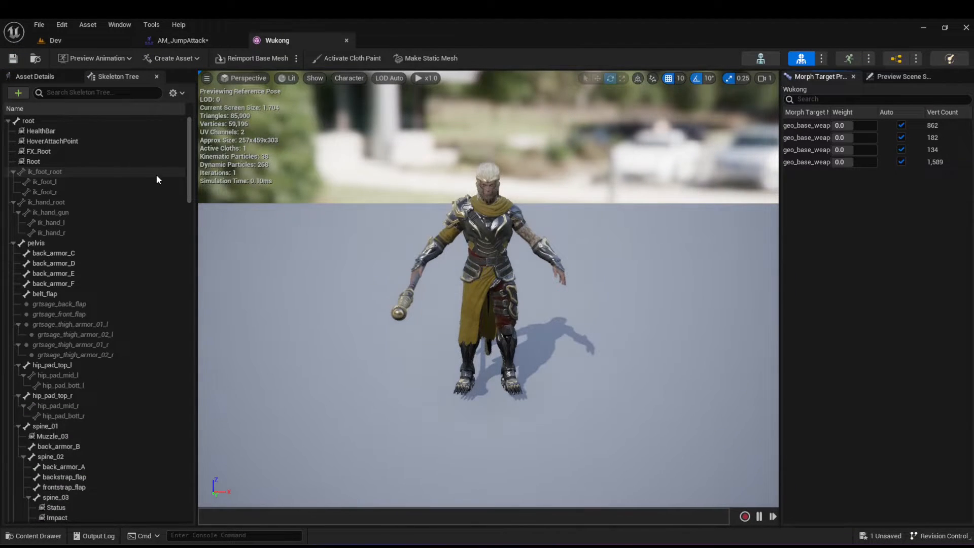
left_click(105, 133)
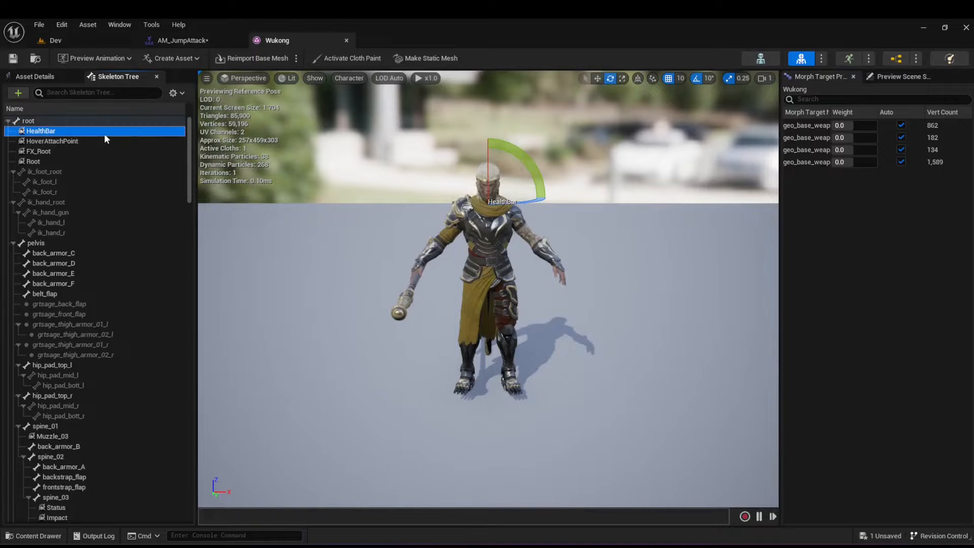
left_click(85, 148)
left_click(72, 254)
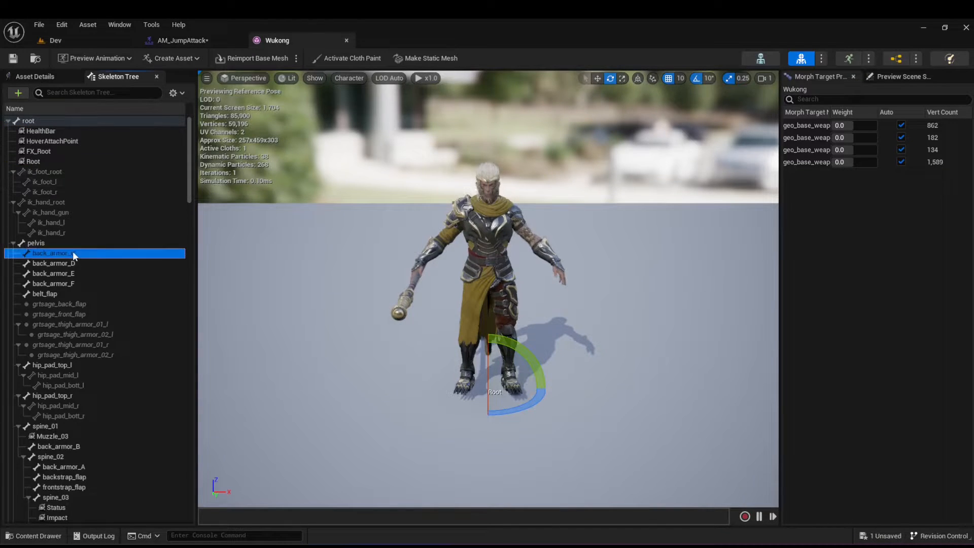
left_click(33, 162)
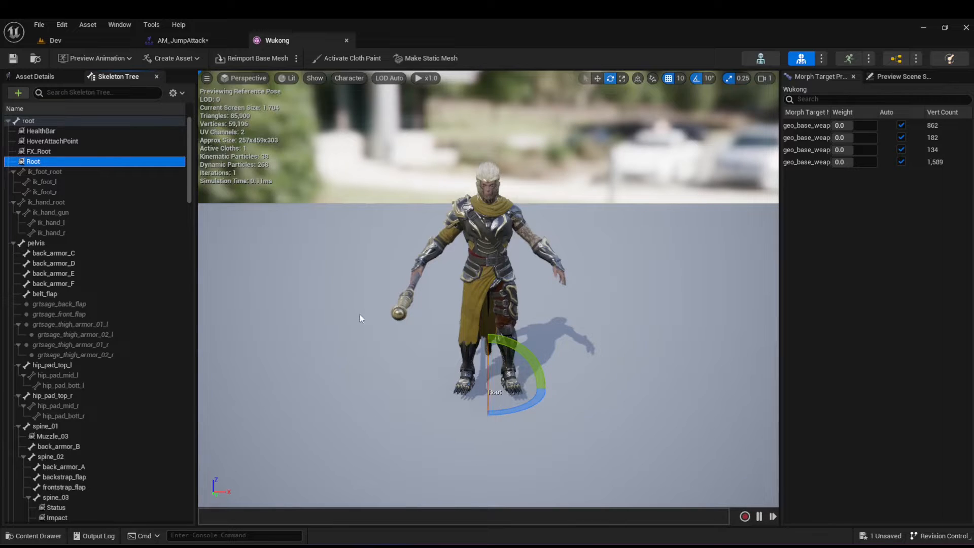
Step: Find the weapon_r bone in the skeleton hierarchy and examine its position on the staff from the side
scroll(162, 240, "down", 1)
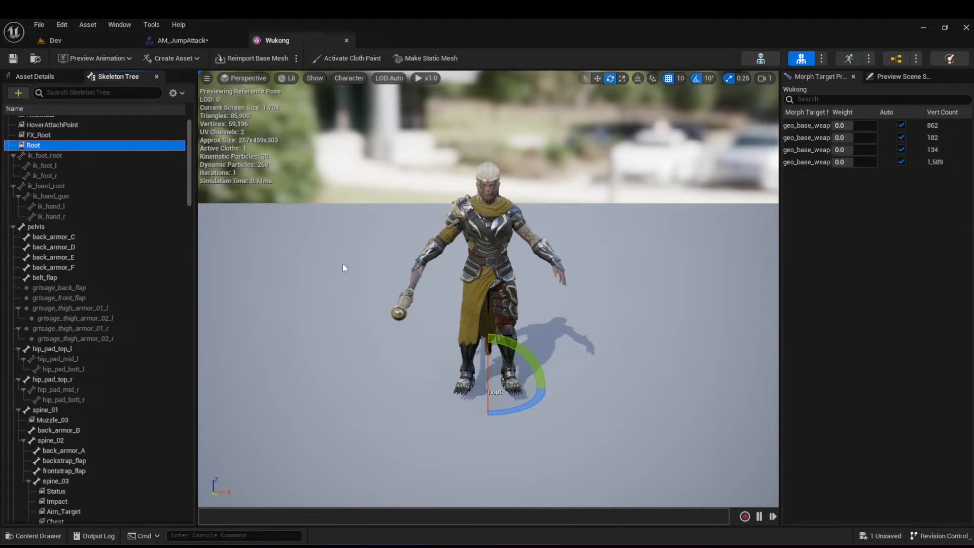
left_click(399, 304)
scroll(169, 276, "down", 20)
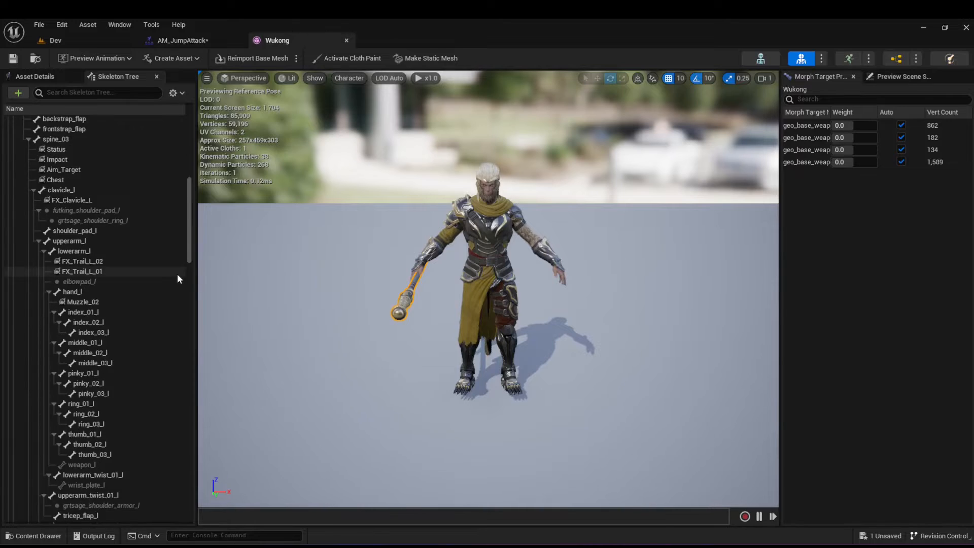
scroll(179, 273, "down", 10)
scroll(179, 272, "up", 16)
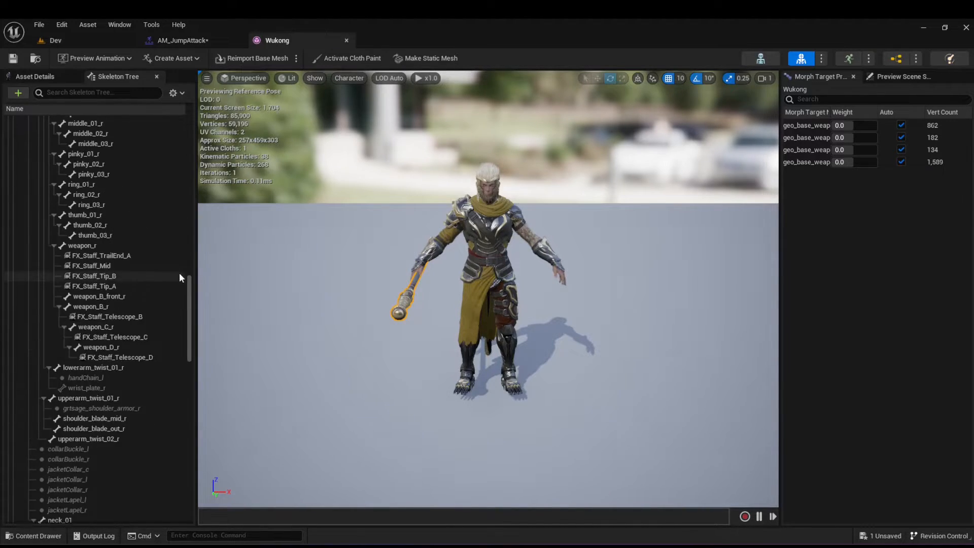
left_click(107, 298)
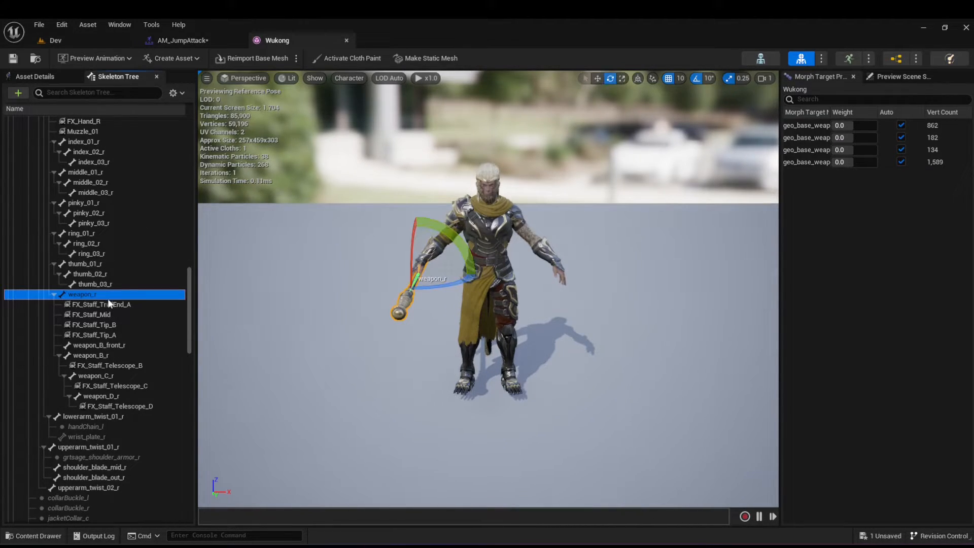
right_click_drag(373, 335, 325, 276)
right_click_drag(416, 350, 482, 362)
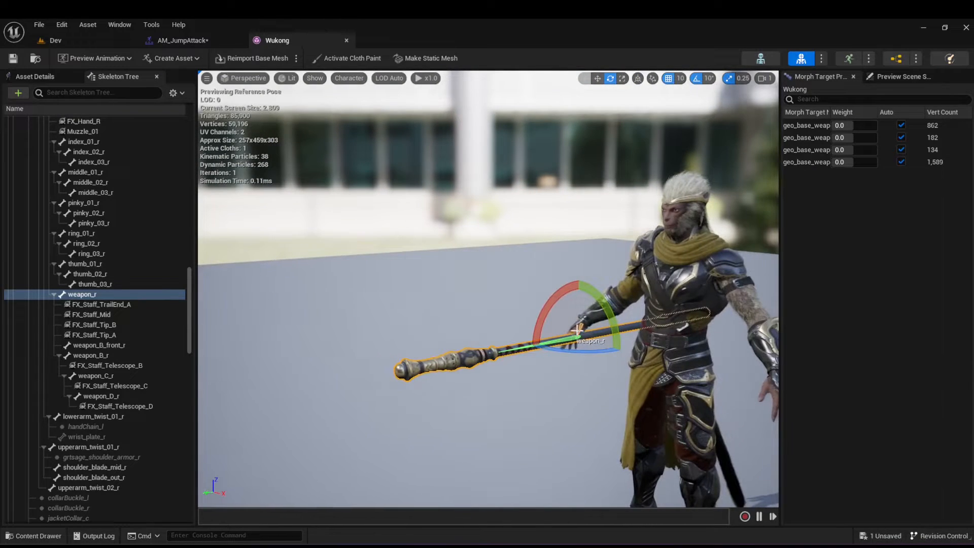
Step: Check where the sockets and bones under weapon_r, including FX_Staff_TrailEnd_A, FX_Staff_Mid and FX_Staff_Tip_A, sit on the staff
left_click(133, 306)
left_click(120, 315)
left_click(120, 335)
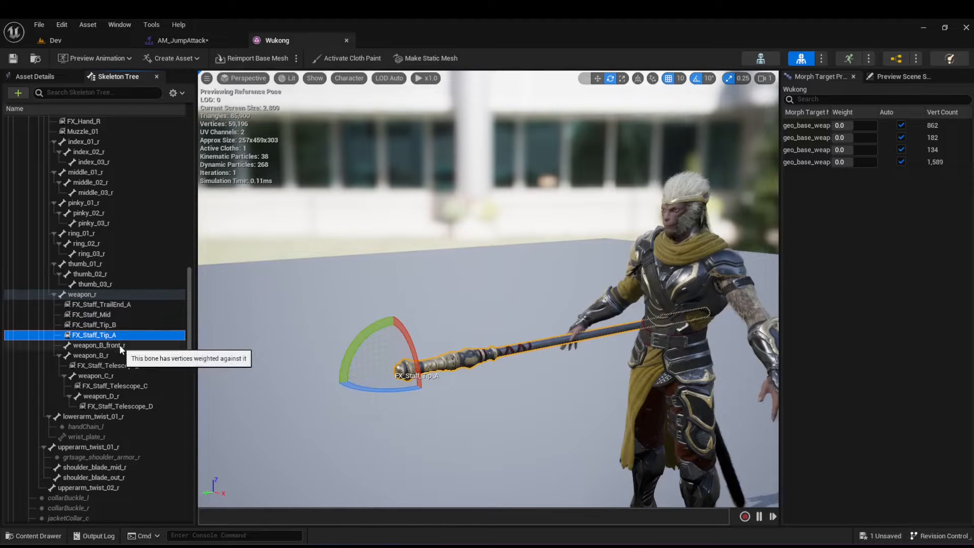
left_click(119, 345)
left_click(99, 295)
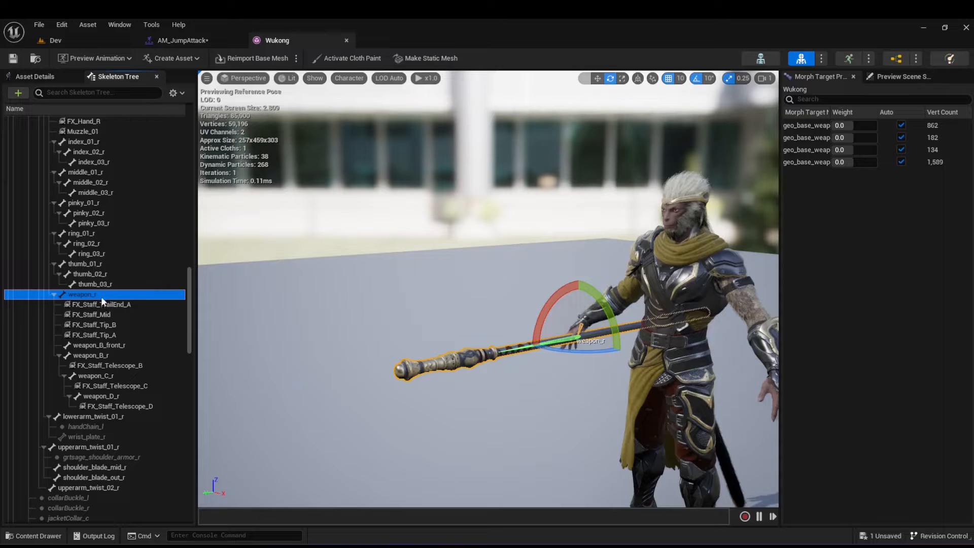
left_click(90, 334)
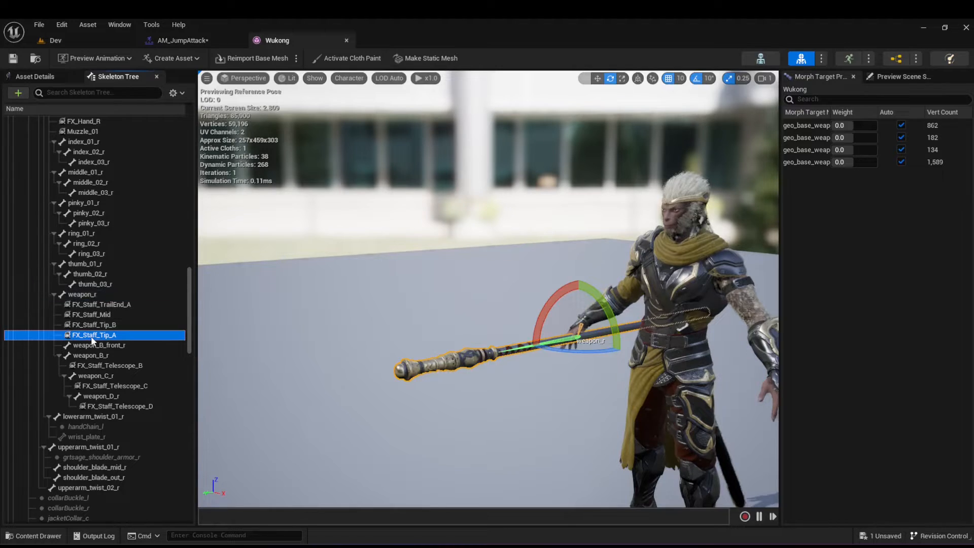
Step: Add a socket to the weapon_r bone and name it WeaponTip
left_click(102, 294)
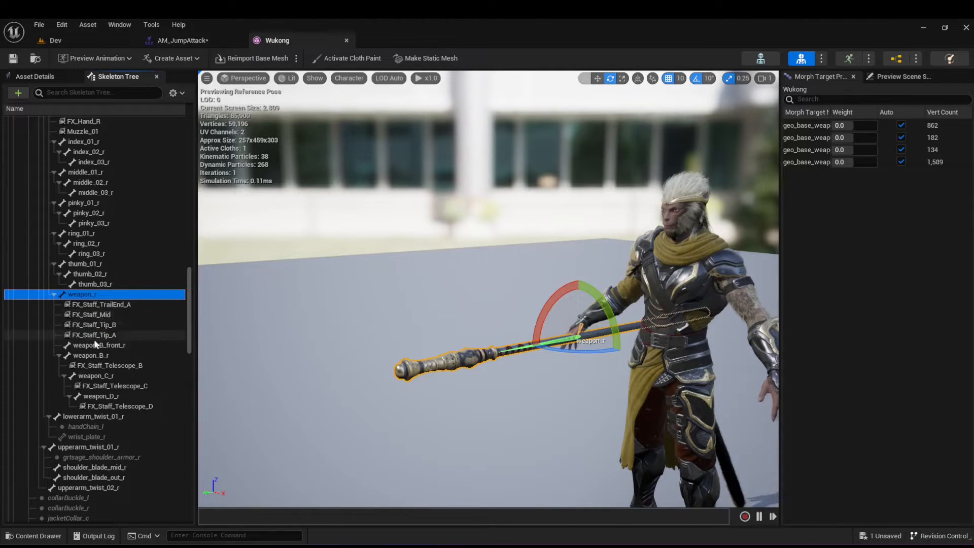
right_click(79, 300)
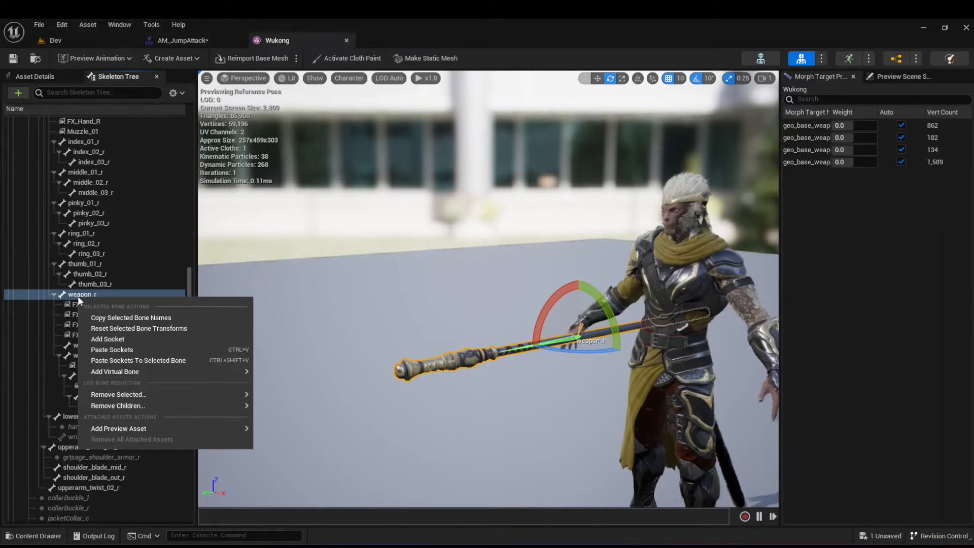
left_click(124, 339)
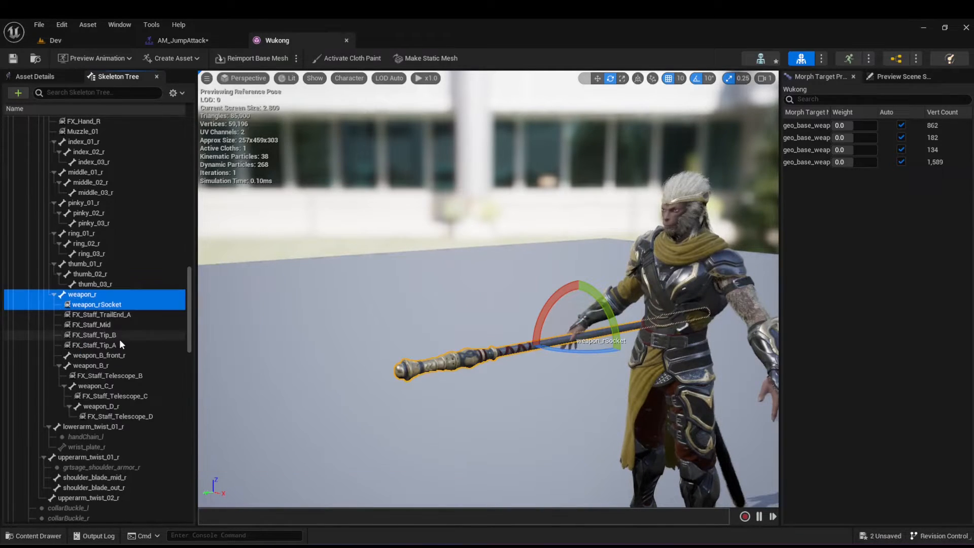
left_click(98, 308)
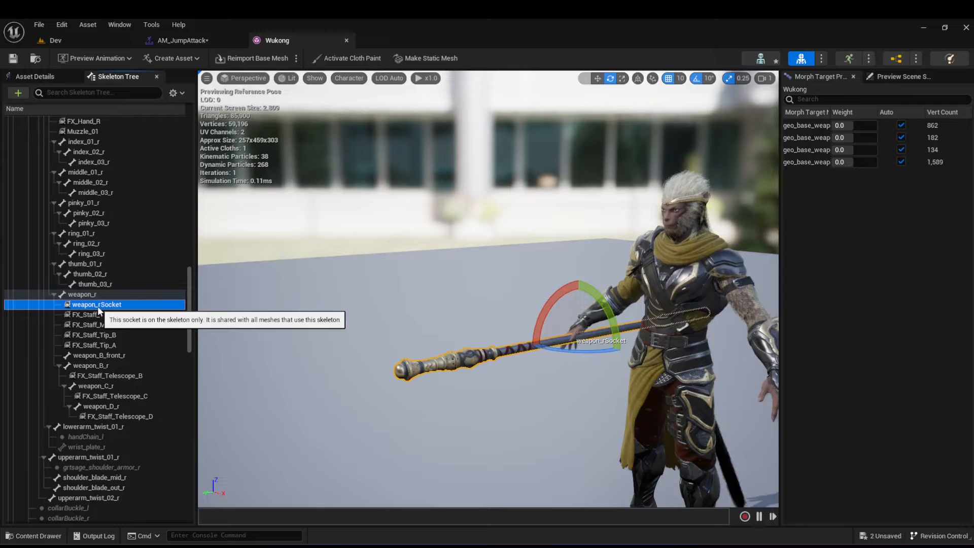
right_click(98, 308)
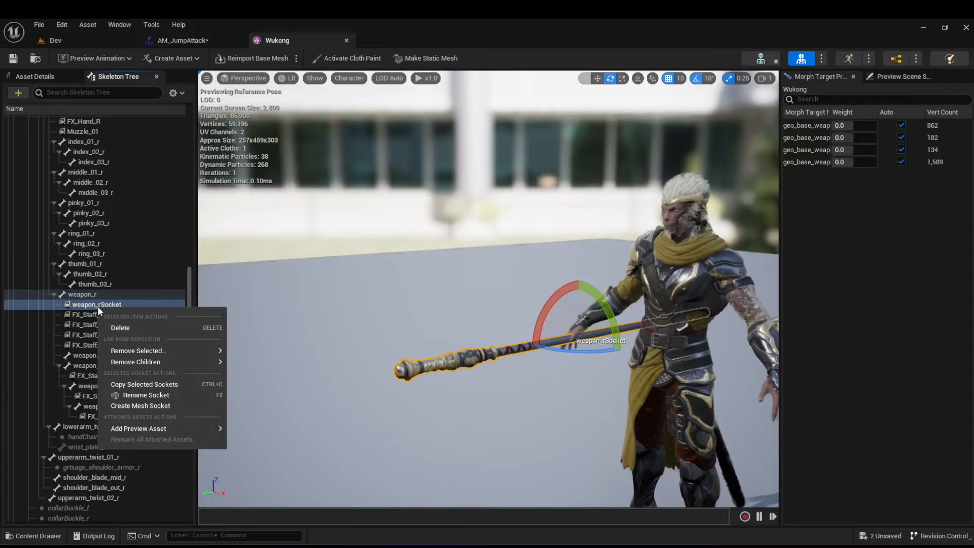
left_click(136, 400)
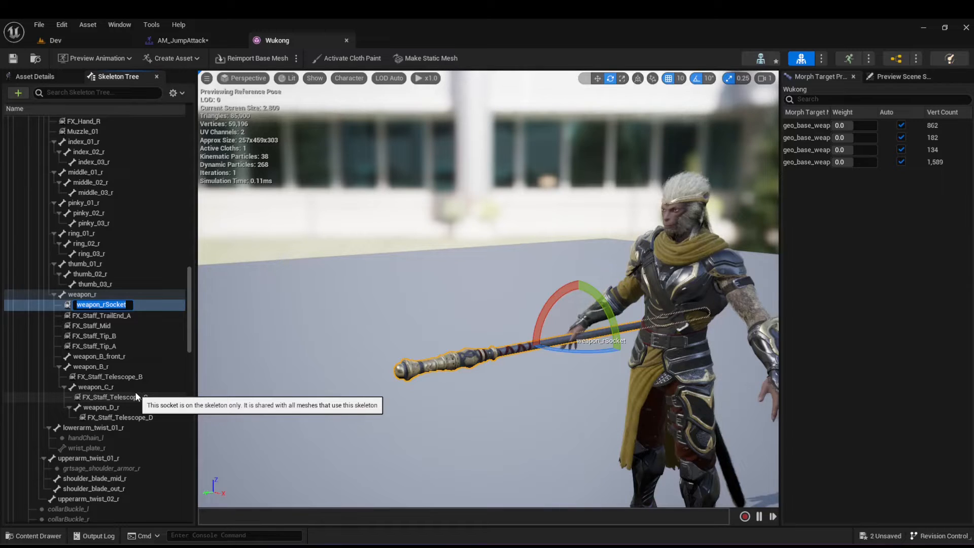
type("Wea")
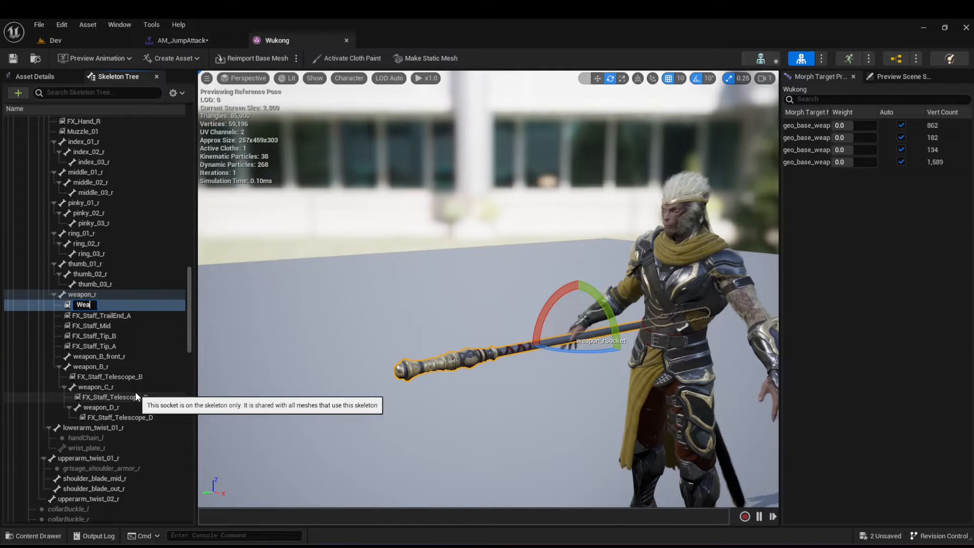
type("ponTip")
key("Return")
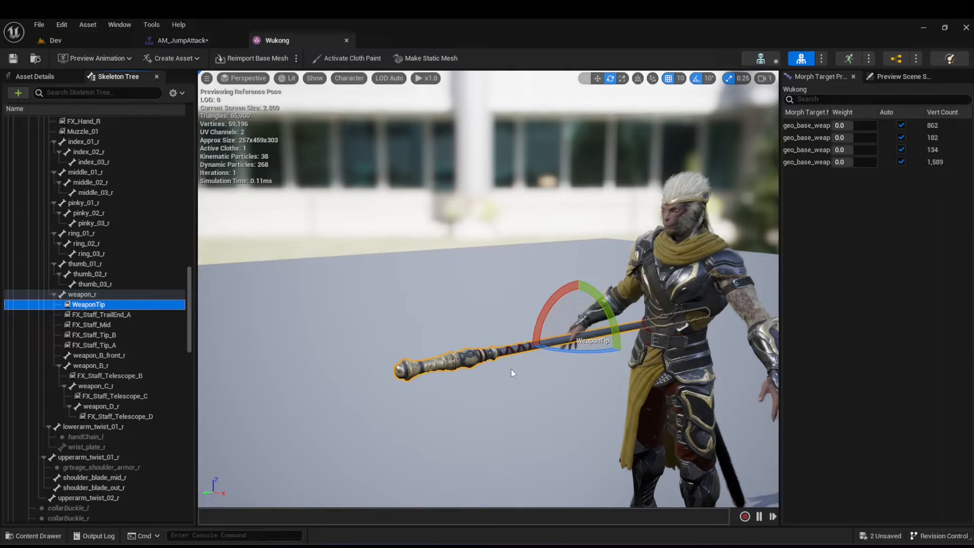
Step: Move the WeaponTip socket along the staff to near its outer end and save the Wukong skeletal mesh
scroll(513, 374, "up", 5)
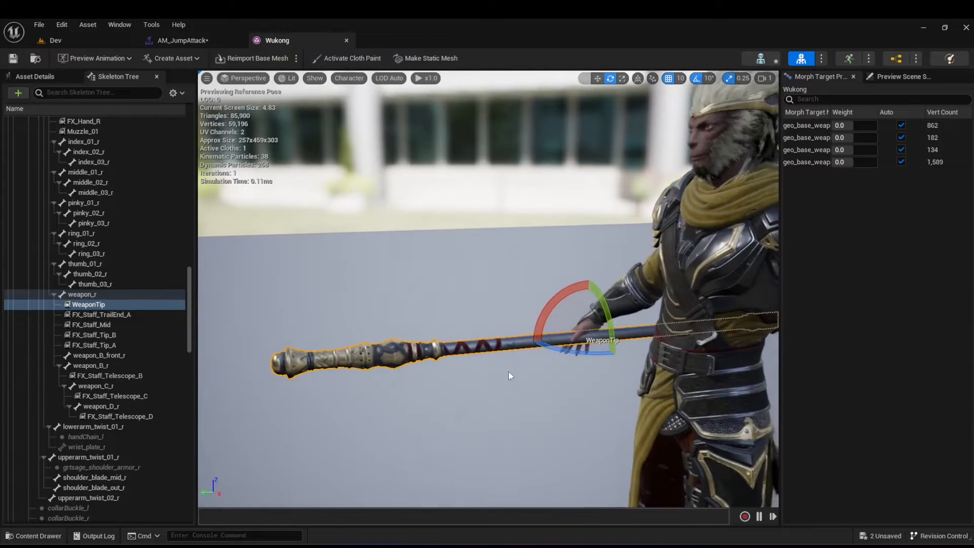
key("w")
left_click_drag(584, 347, 351, 394)
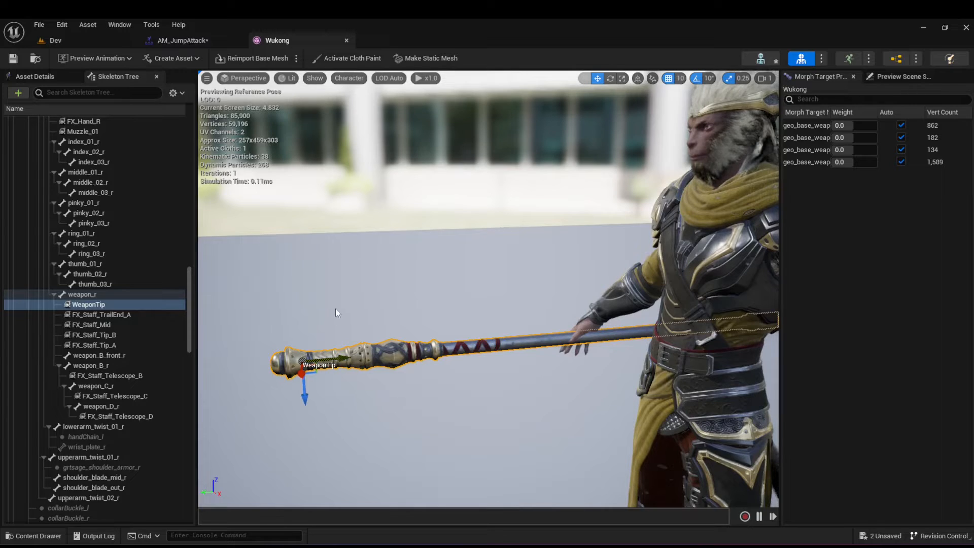
left_click_drag(336, 309, 436, 363, "alt")
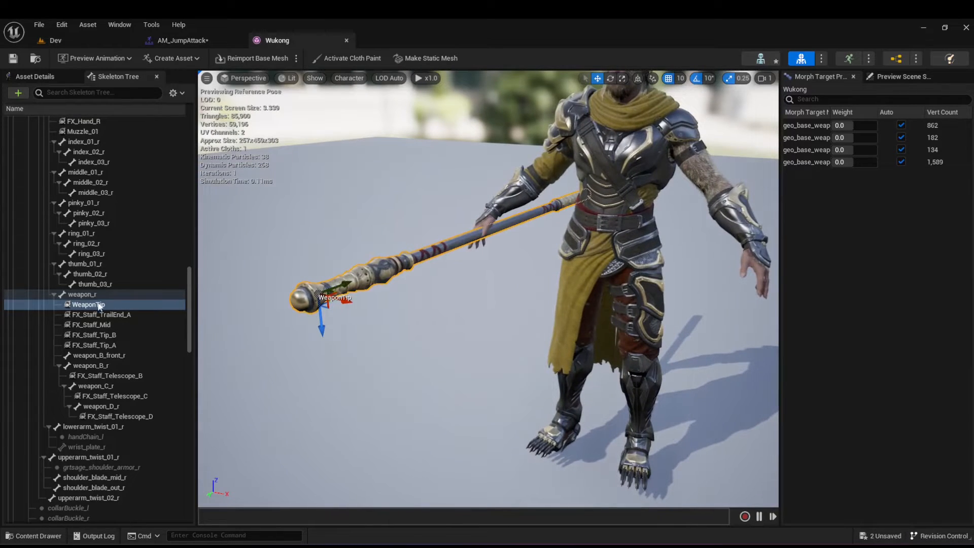
left_click(11, 60)
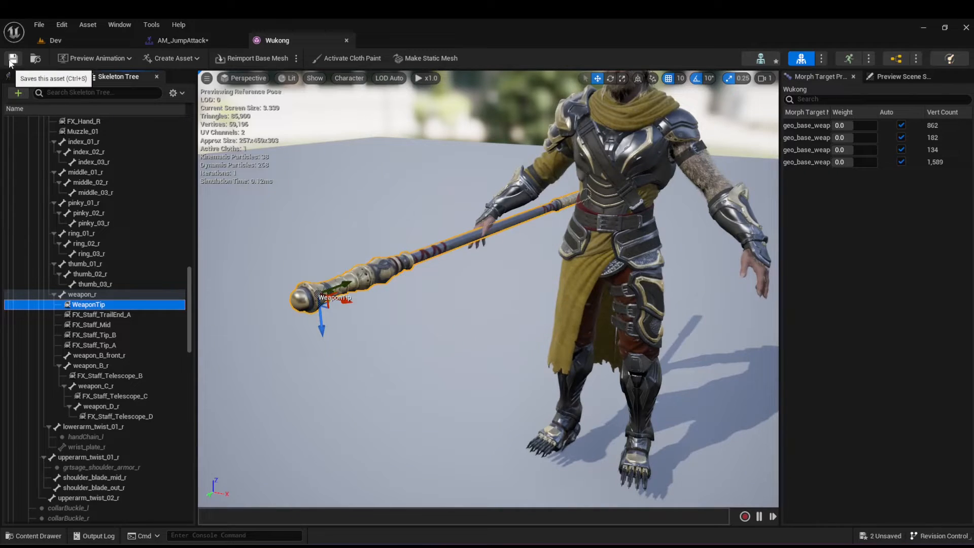
Step: Set the Socket Name of AM_JumpAttack's Helix_PrimaryImpact notify to WeaponTip and save the montage
left_click(203, 41)
left_click(442, 422)
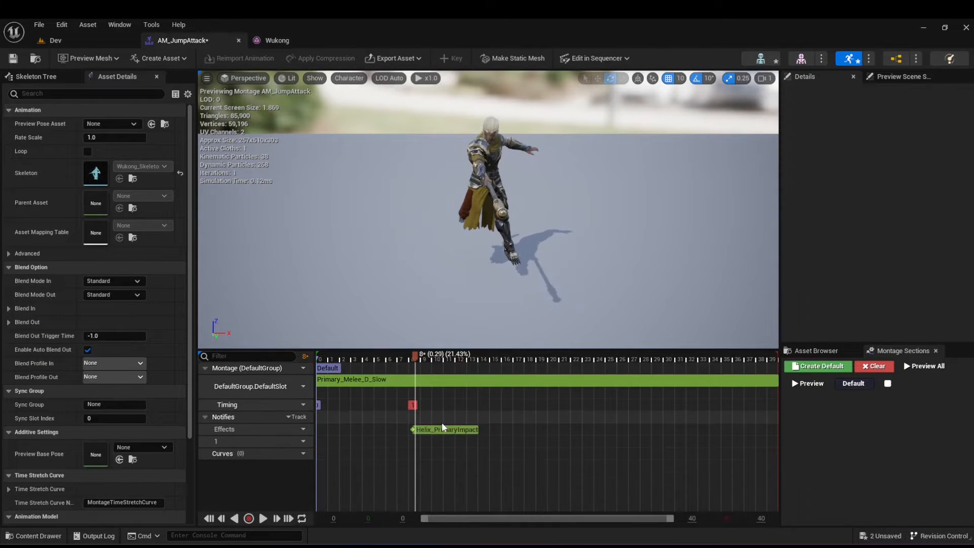
left_click(452, 429)
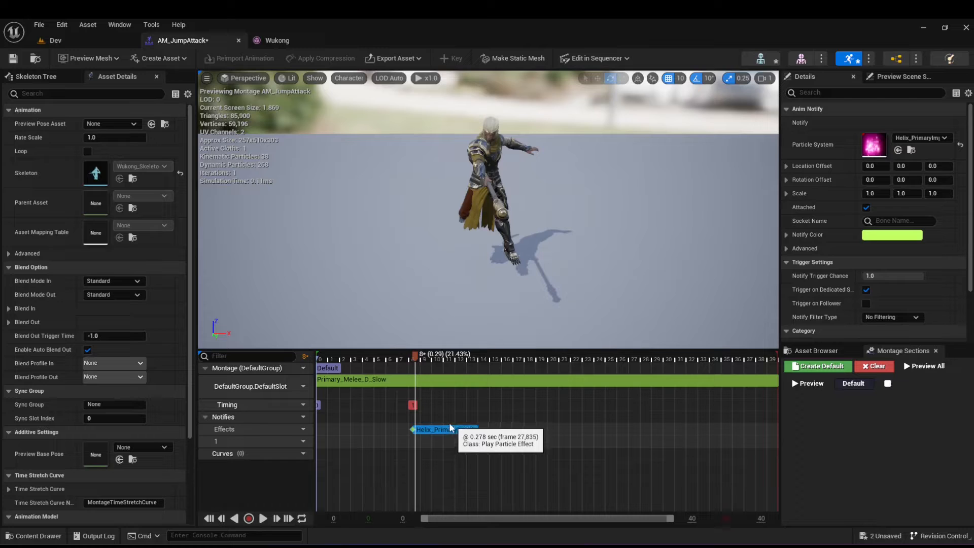
left_click(877, 221)
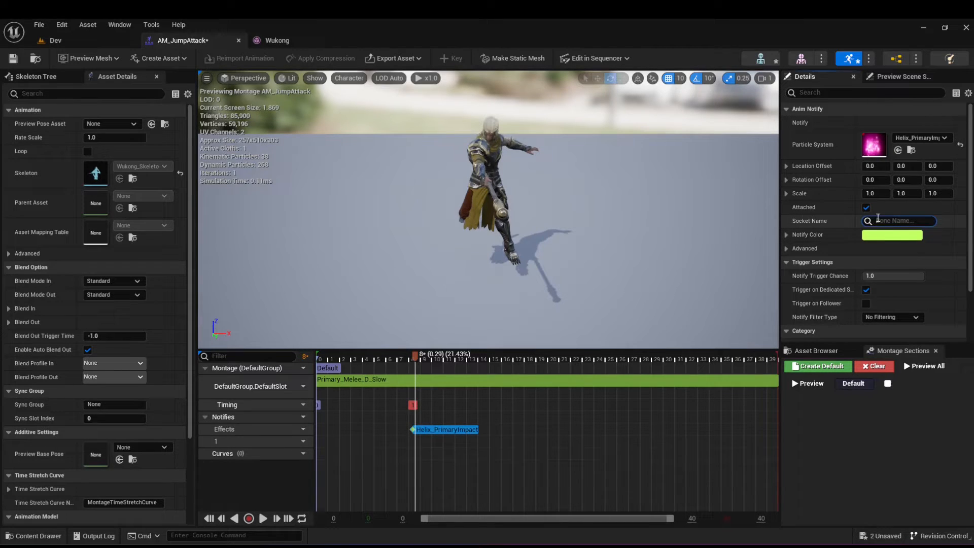
type("Wea")
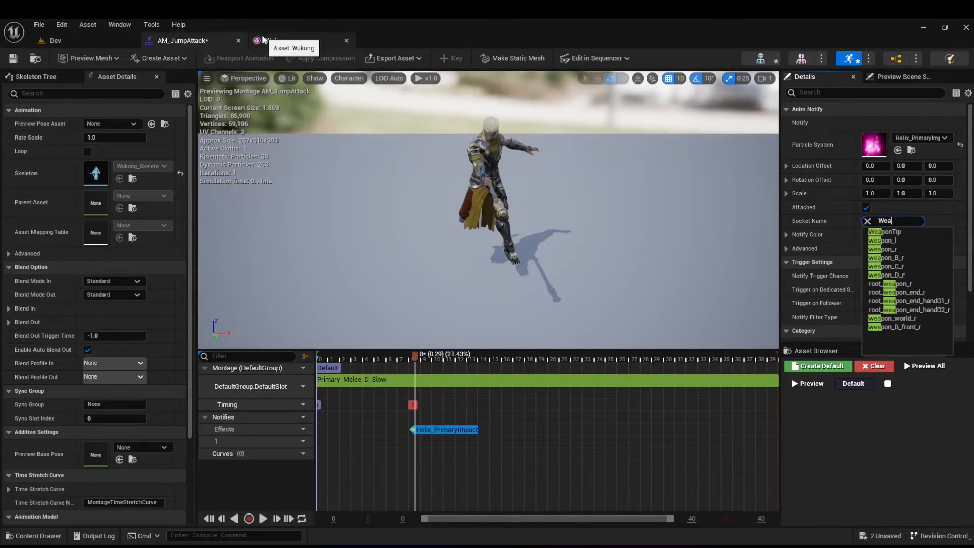
left_click(895, 233)
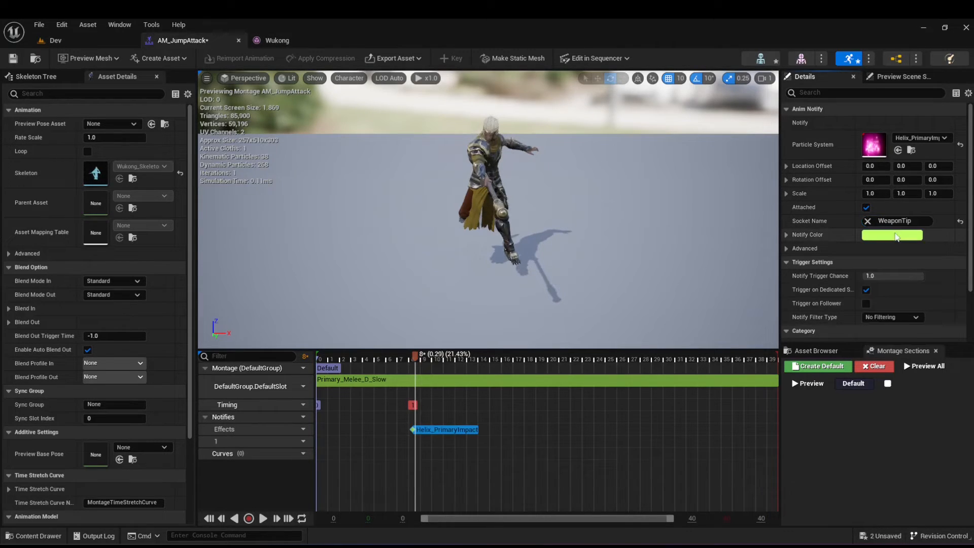
left_click(13, 58)
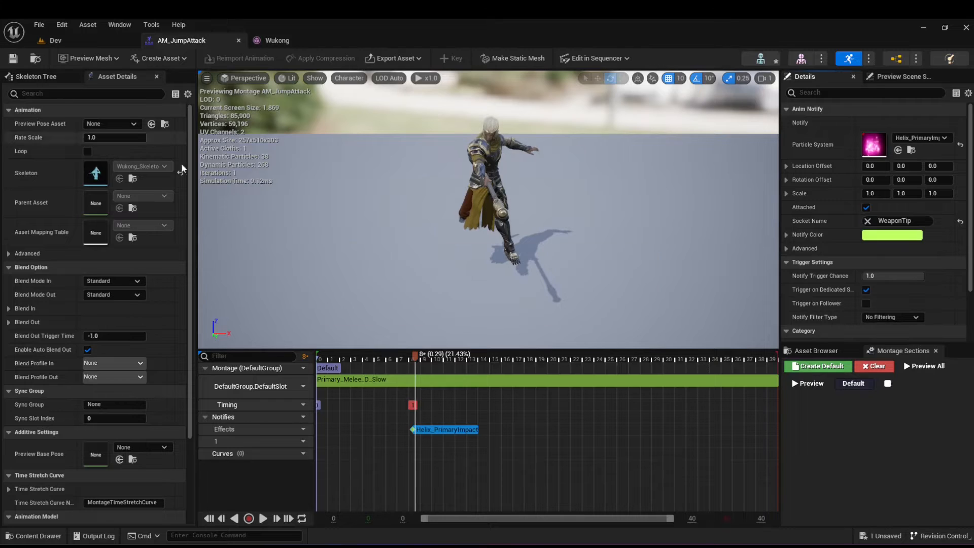
Step: Play the montage from near its start to preview the particle effect, and scrub back to the impact at about frame 8
mouse_move(411, 357)
left_mouse_down()
mouse_move(385, 362)
mouse_move(397, 374)
mouse_move(415, 367)
left_mouse_up()
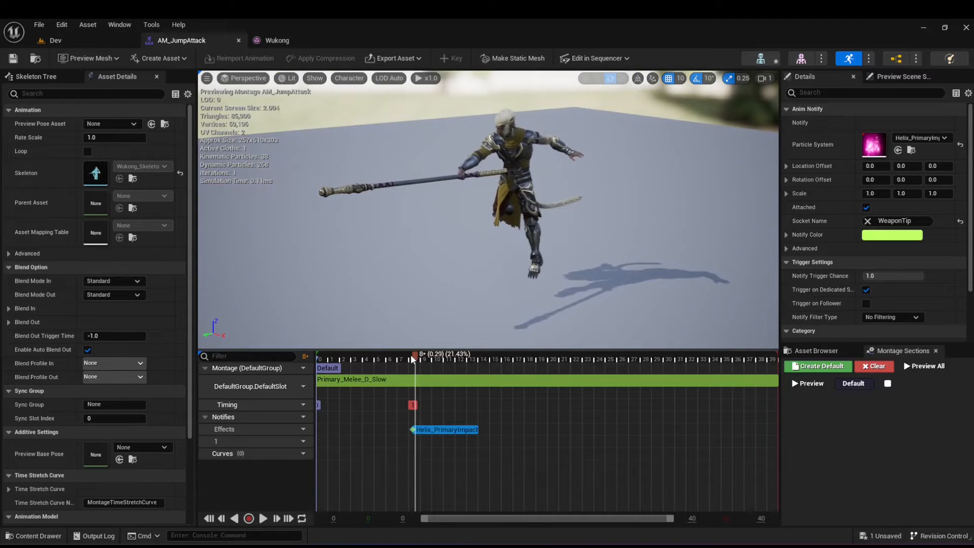
left_click_drag(412, 359, 342, 388)
left_click(263, 518)
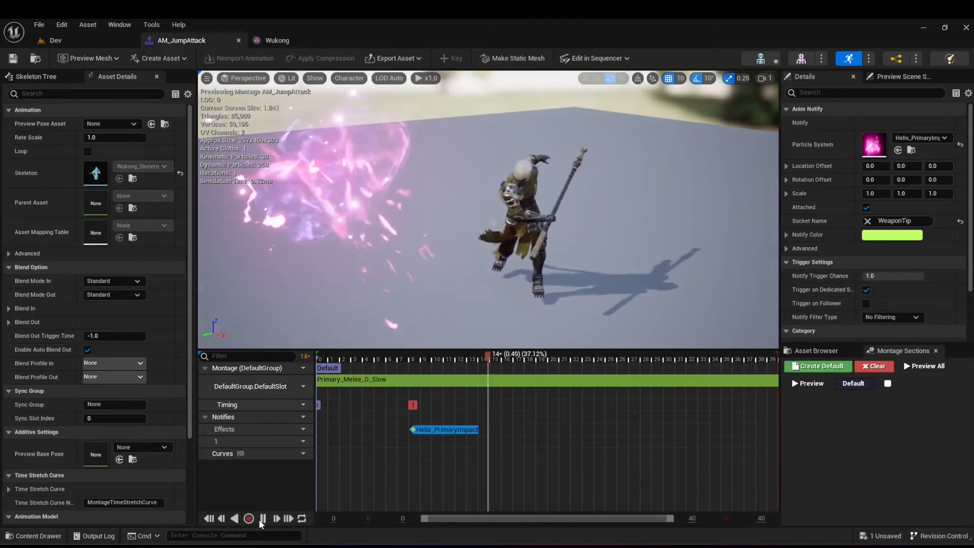
left_click(262, 519)
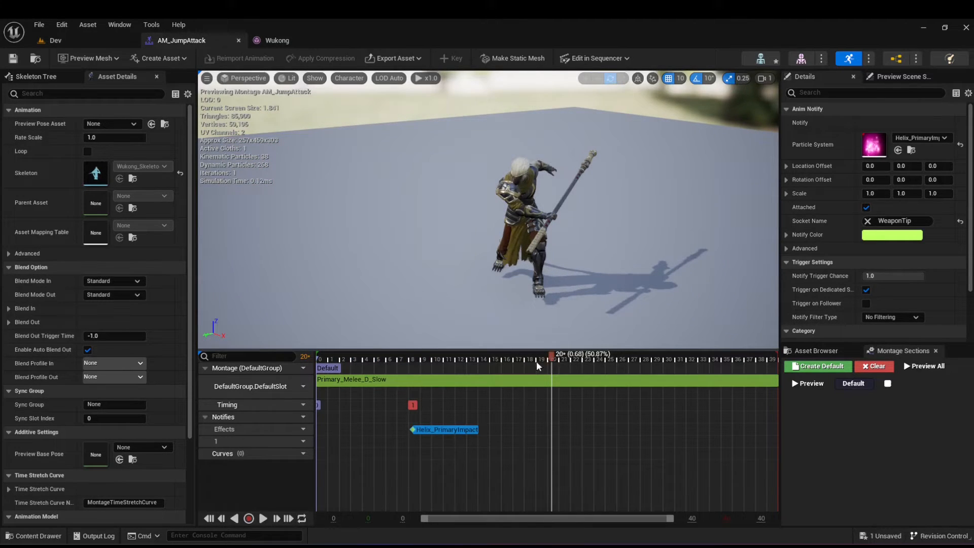
left_click_drag(536, 361, 419, 384)
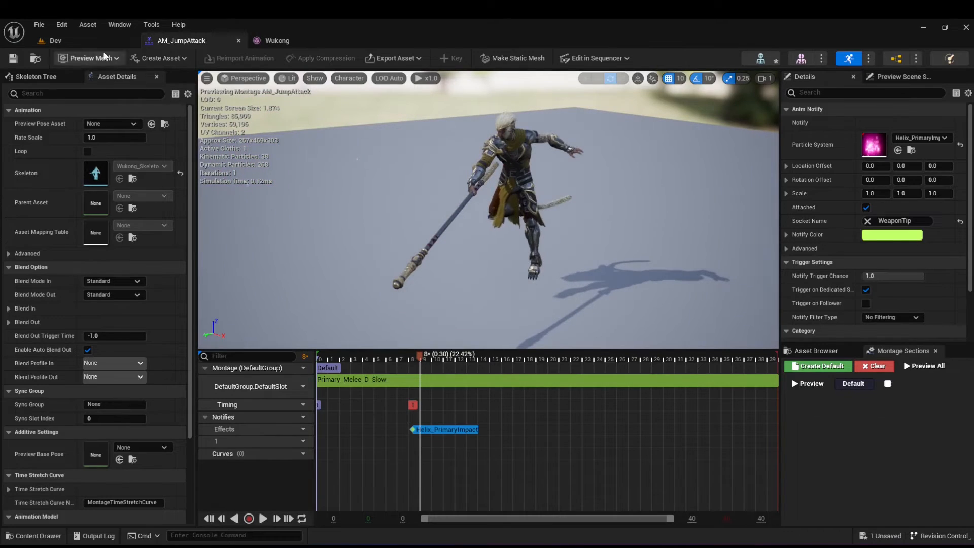
Step: Open the BP_Wukong blueprint from Blueprints/Champions and bring the W and Q key Play Montage nodes into view in its Event Graph
left_click(74, 42)
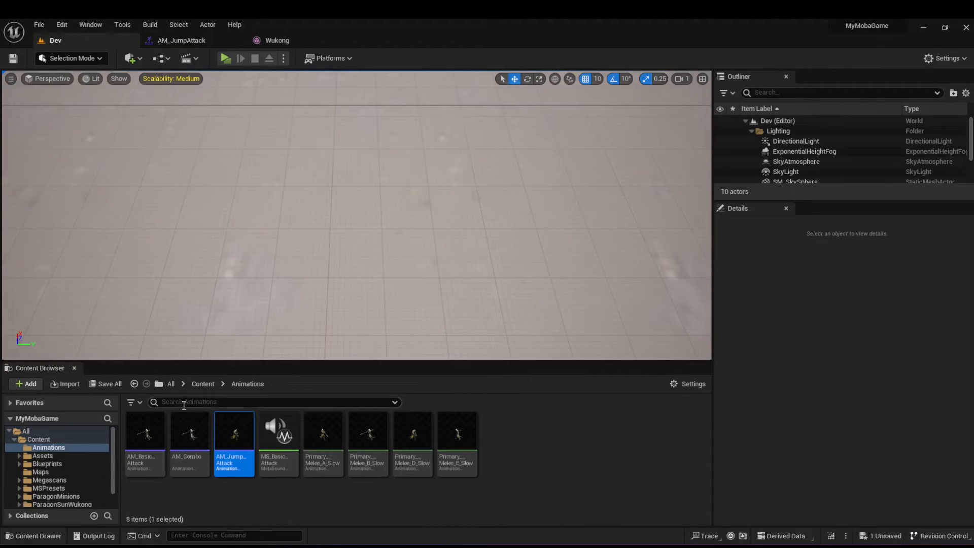
double_click(51, 464)
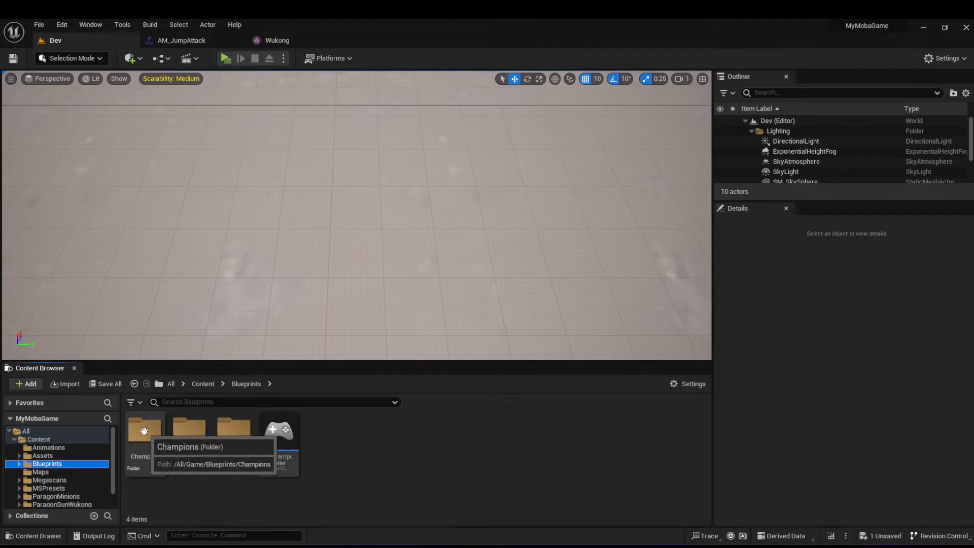
double_click(145, 431)
left_click(230, 432)
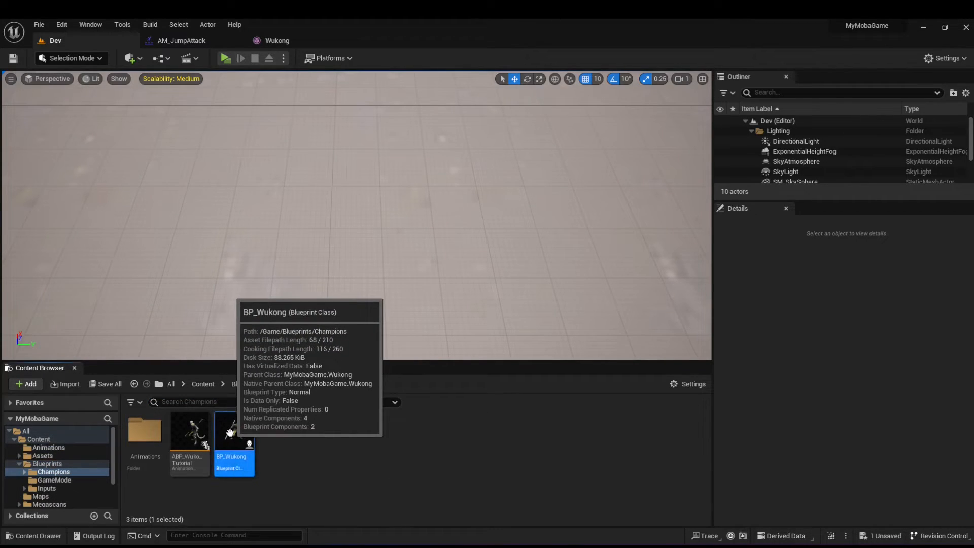
double_click(253, 464)
right_click_drag(294, 372, 349, 368)
scroll(370, 380, "up", 1)
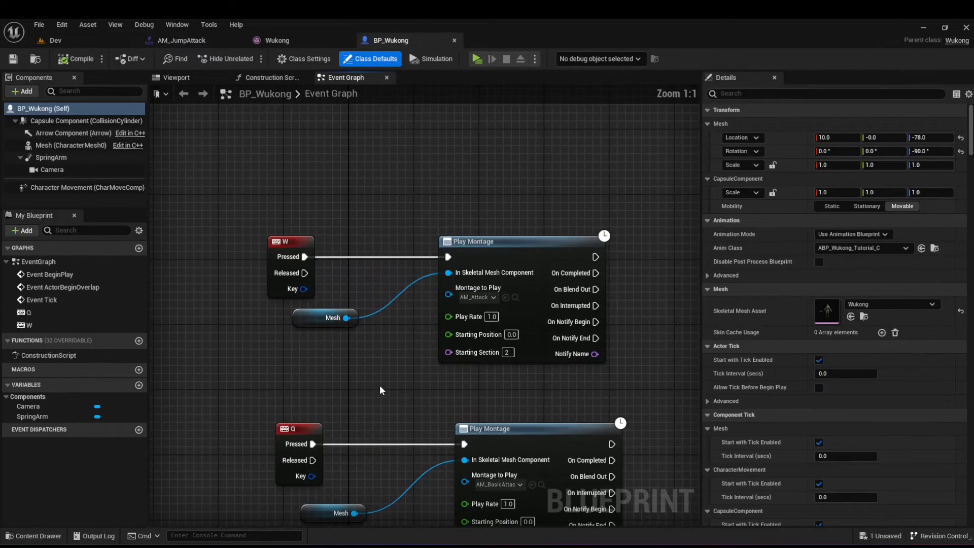
scroll(381, 383, "down", 1)
right_click_drag(508, 234, 488, 213)
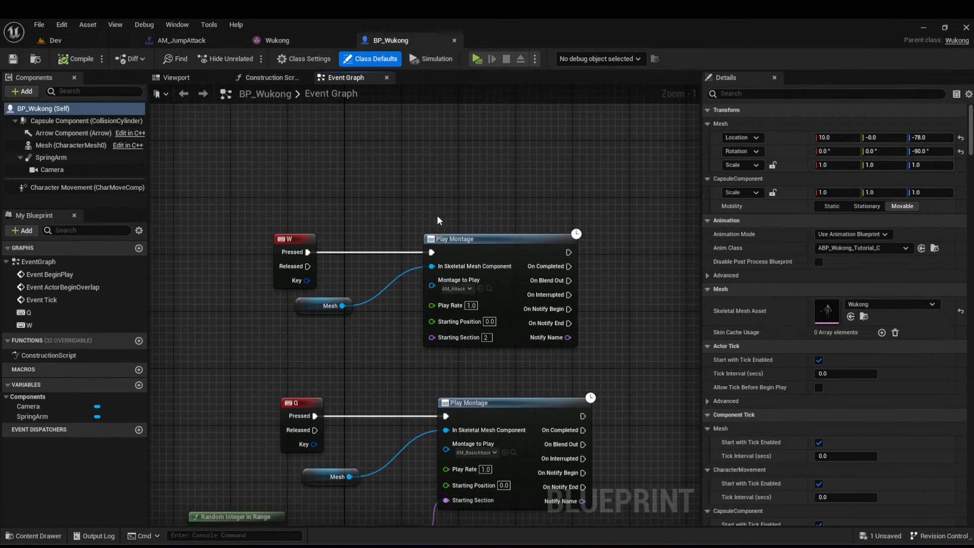
Step: Set the Montage to Play of the W key's Play Montage node to AM_JumpAttack and save the blueprint
right_click_drag(393, 228, 299, 283)
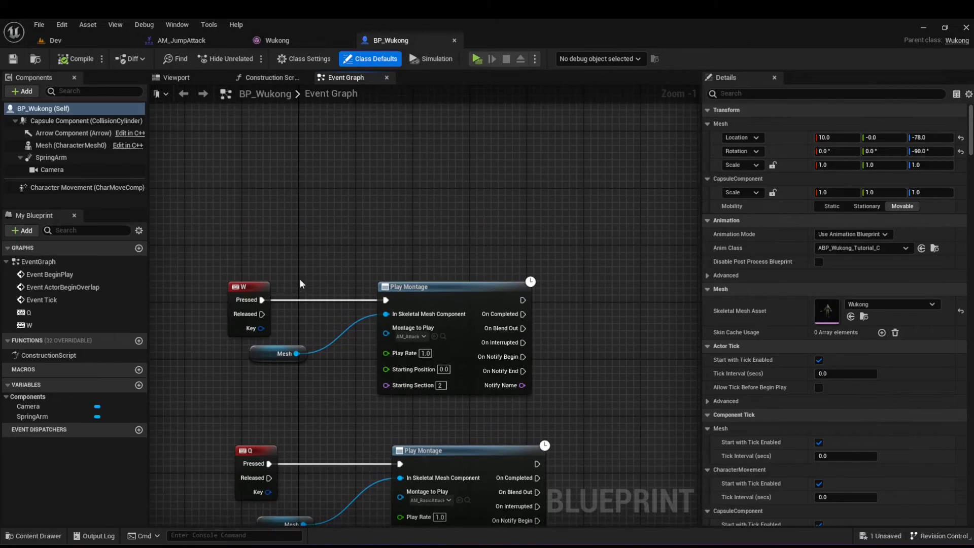
left_click(399, 337)
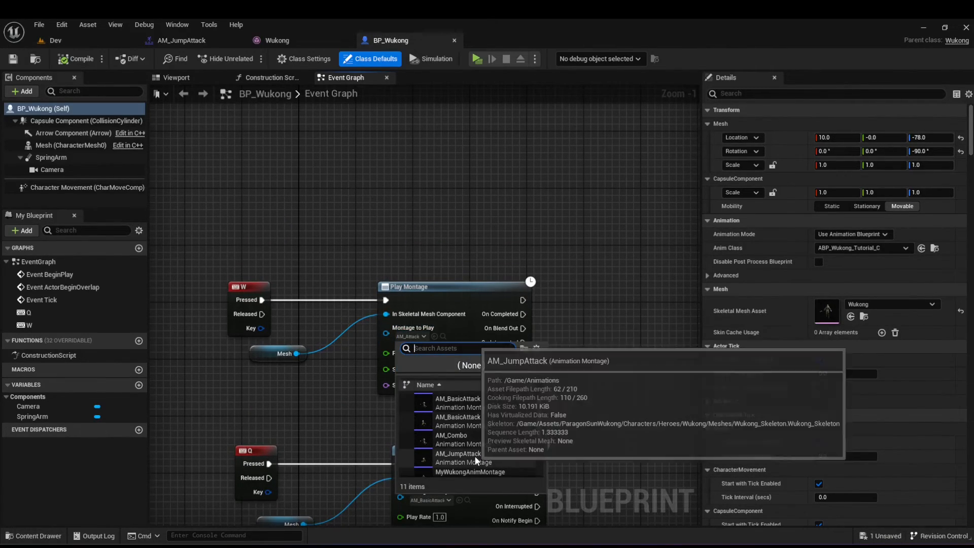
scroll(474, 456, "down", 1)
left_click(474, 456)
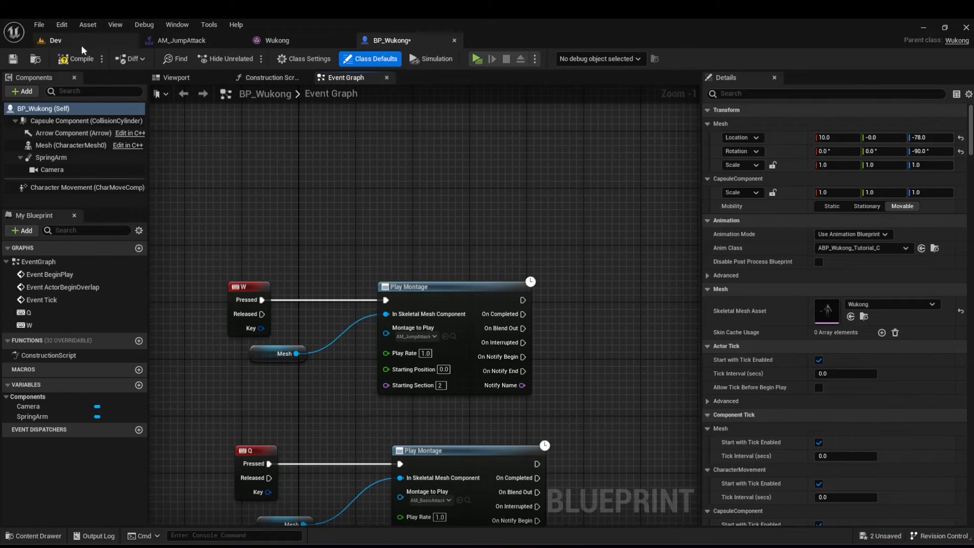
left_click(12, 58)
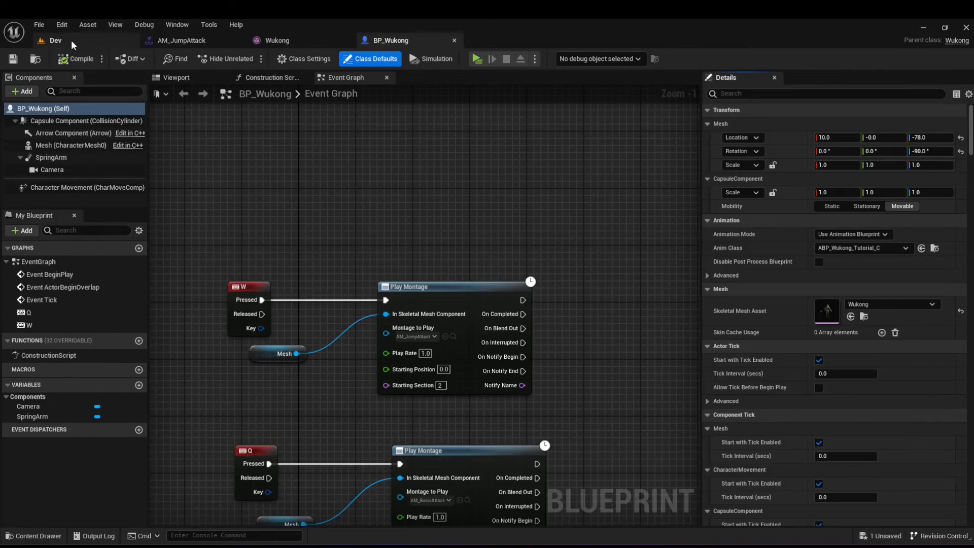
Step: Play the Dev level, trigger Wukong's attacks with the Q, W and E ability keys to test the jump attack, and end the preview
left_click(56, 40)
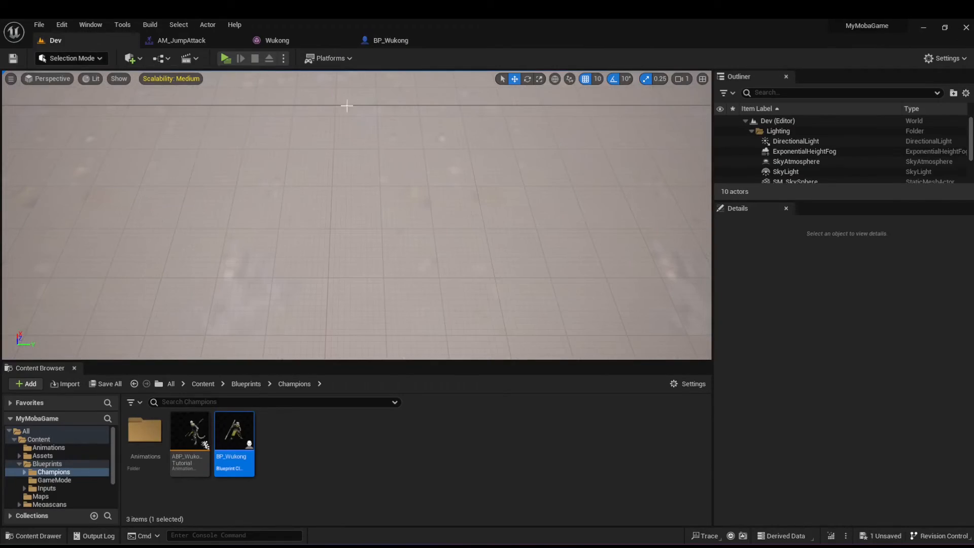
left_click(225, 59)
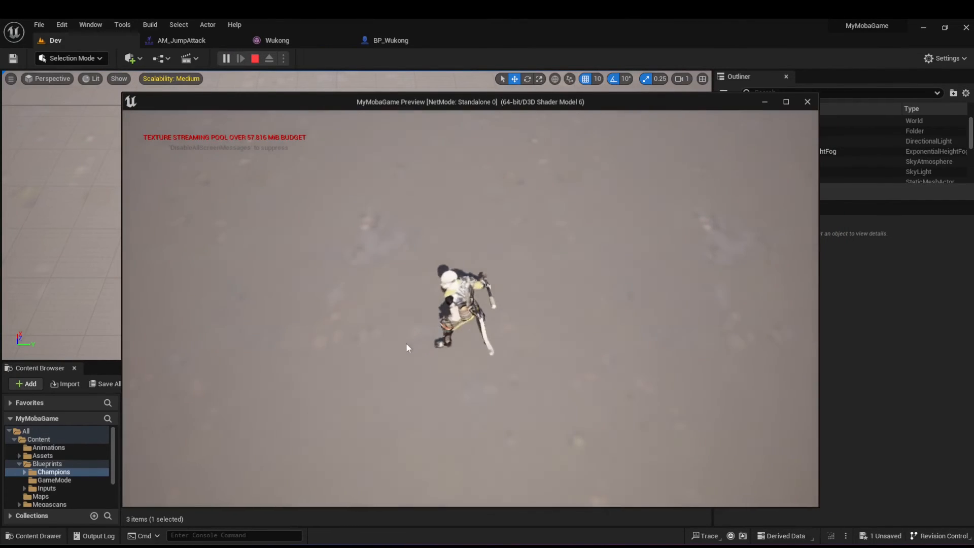
key("q")
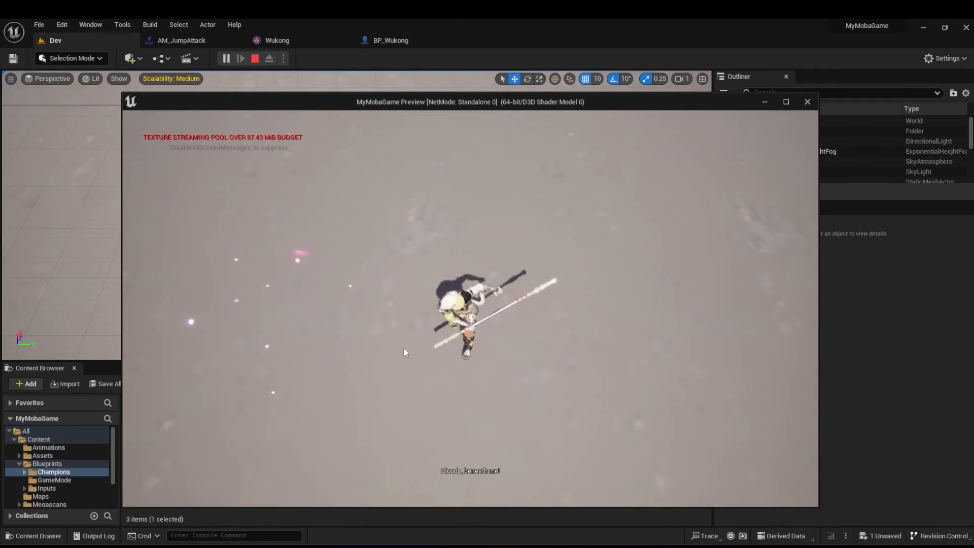
key("w")
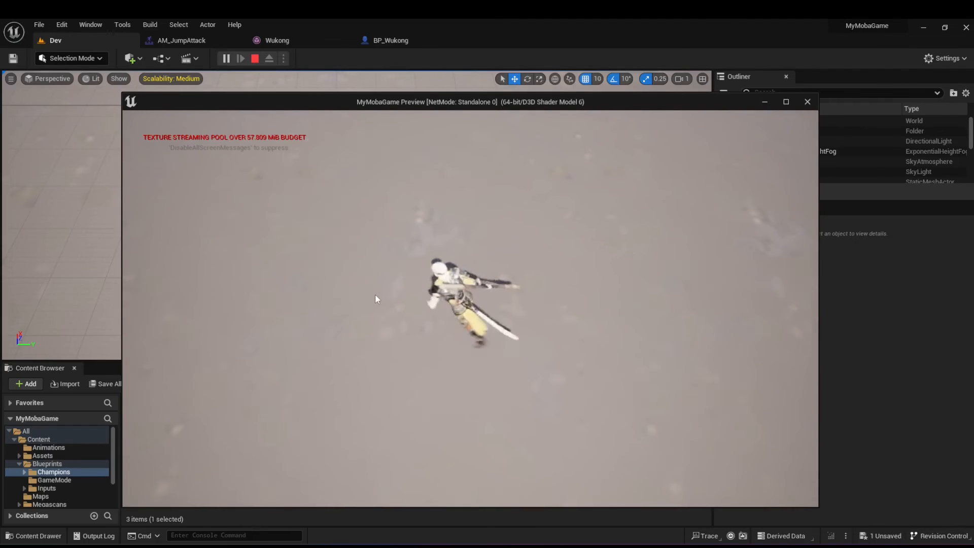
key("e")
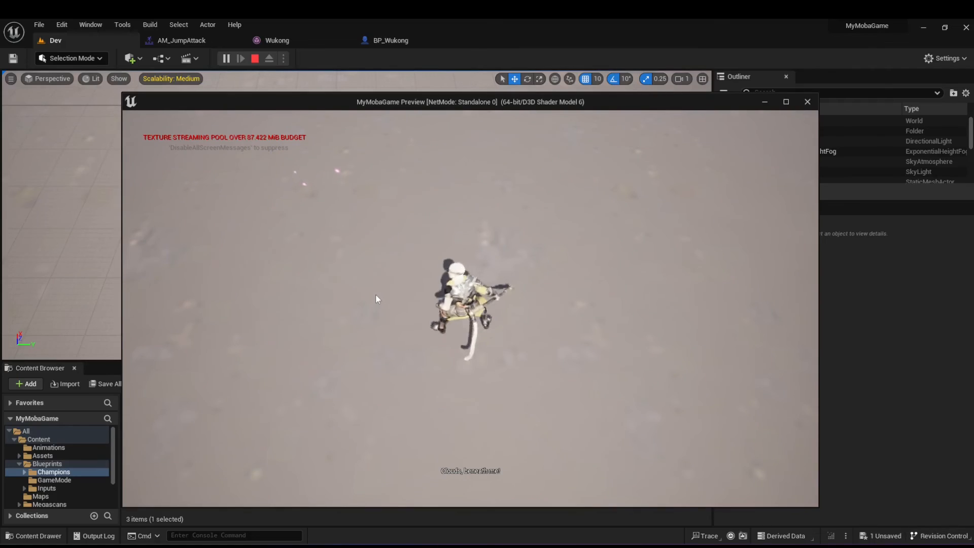
left_click(807, 102)
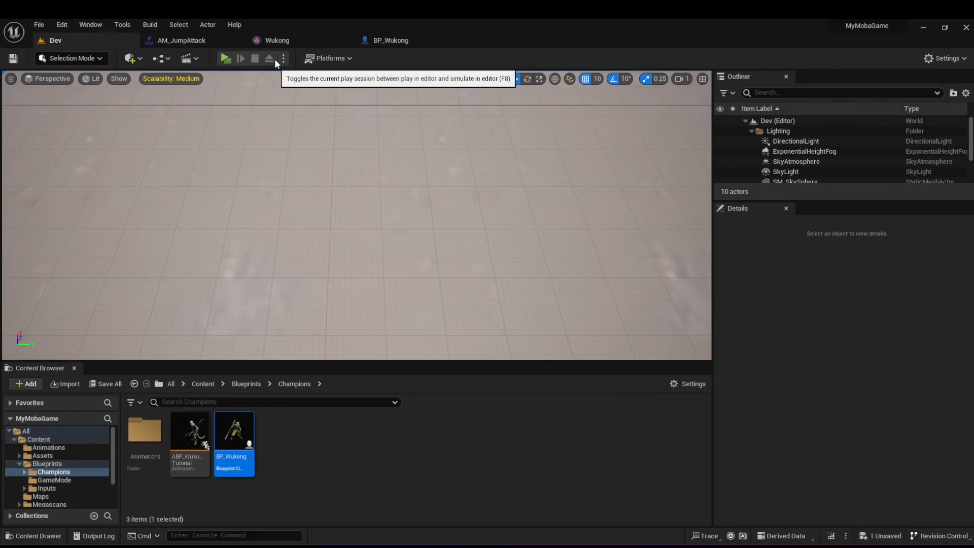